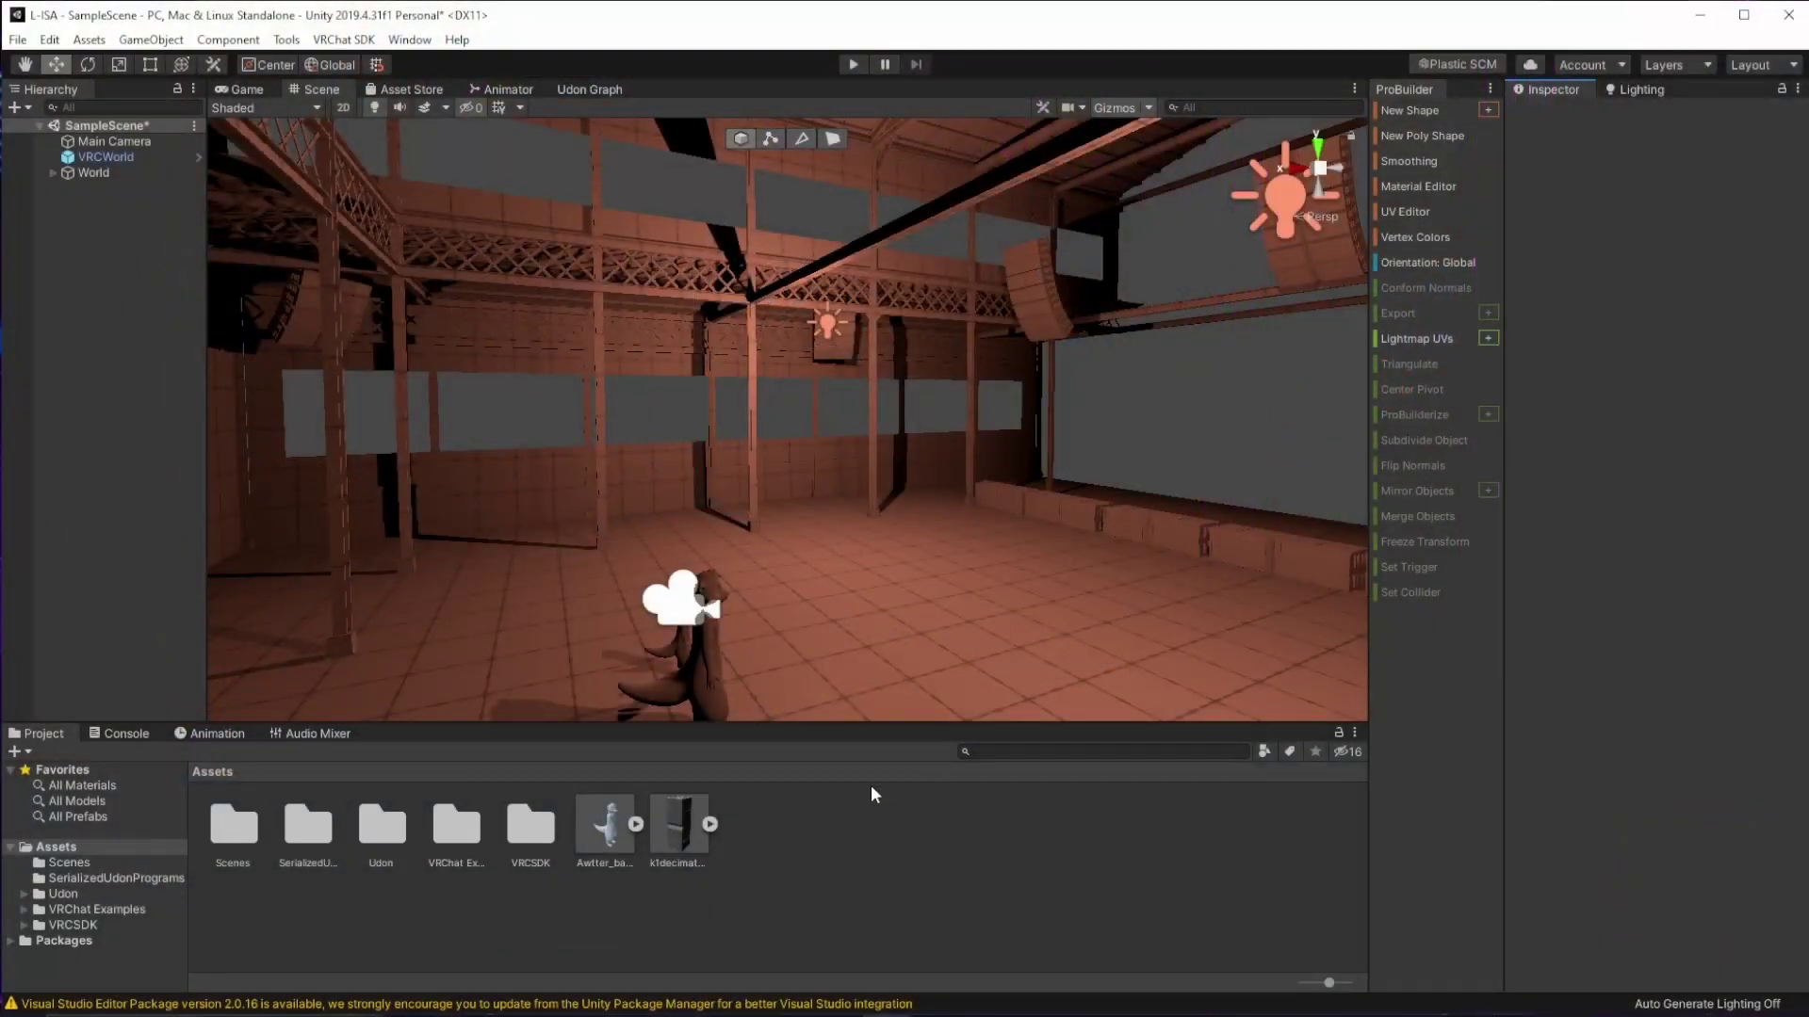
# - Open the Patreon Example Ambisonic Audio post and review its AmbiX encoding details
pyautogui.moveTo(989, 612); pyautogui.dragTo(1008, 516, button='right')
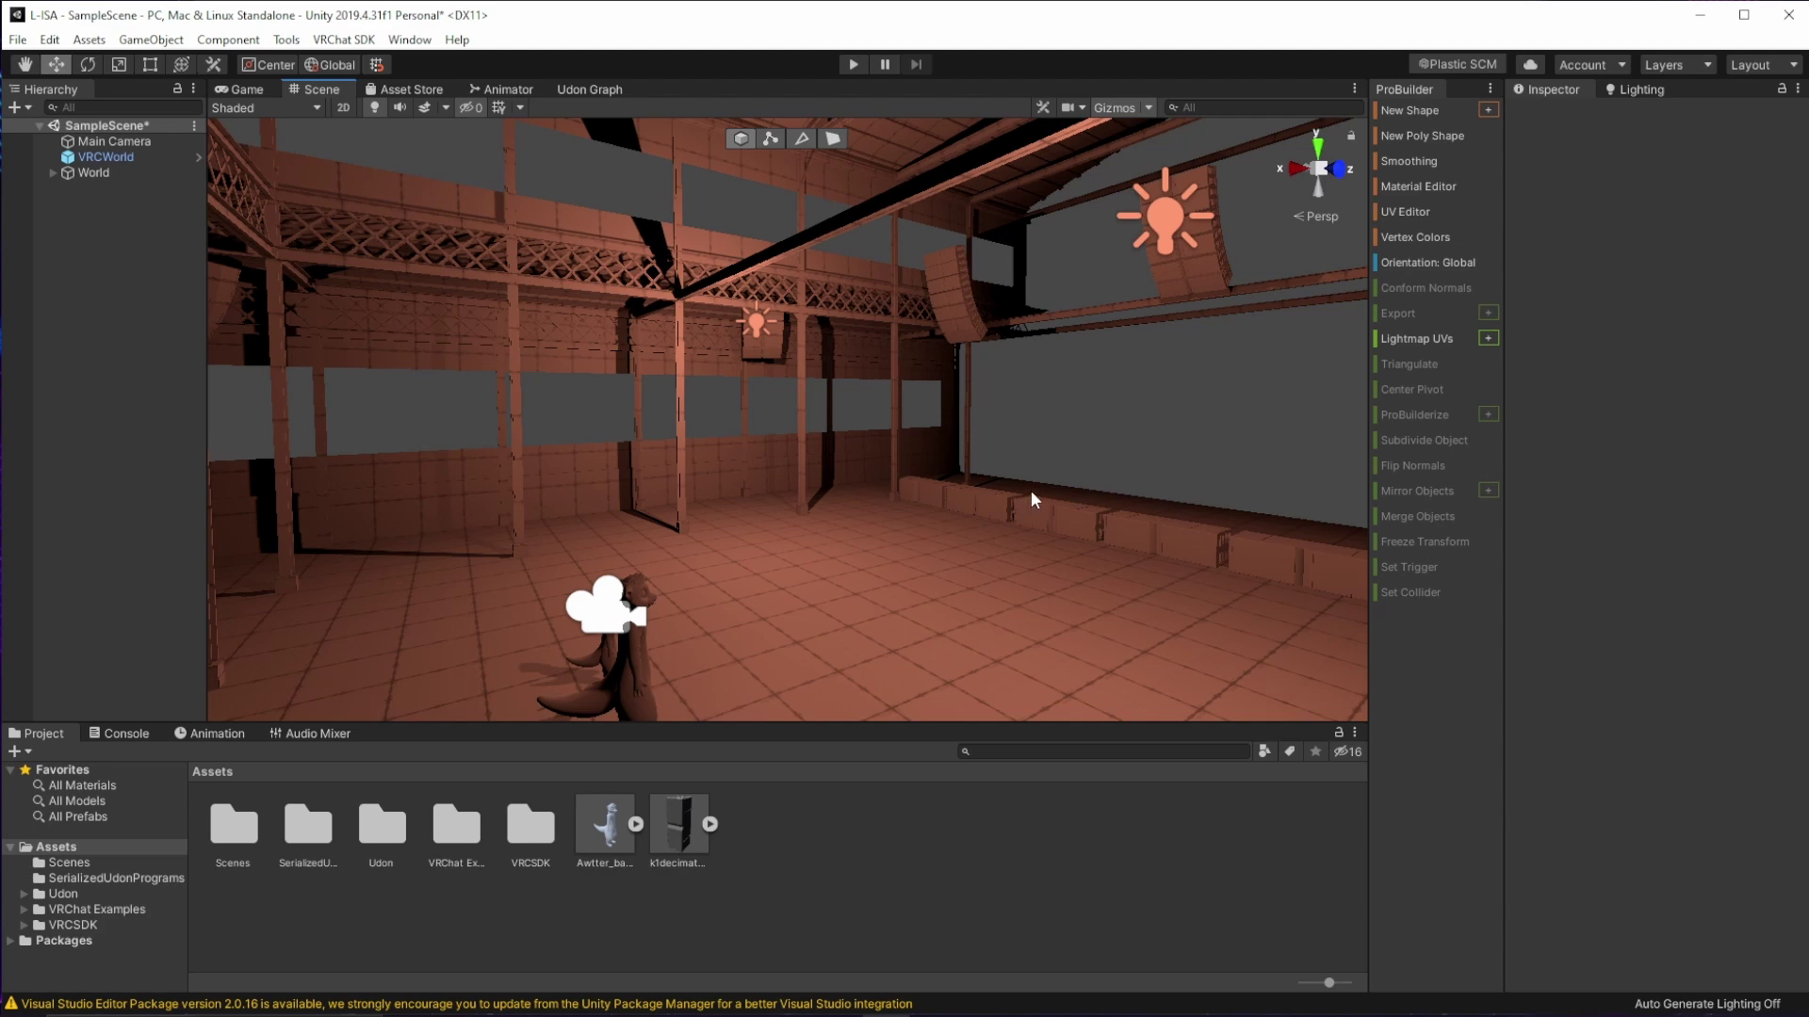
pyautogui.hotkey('alt', 'Tab')
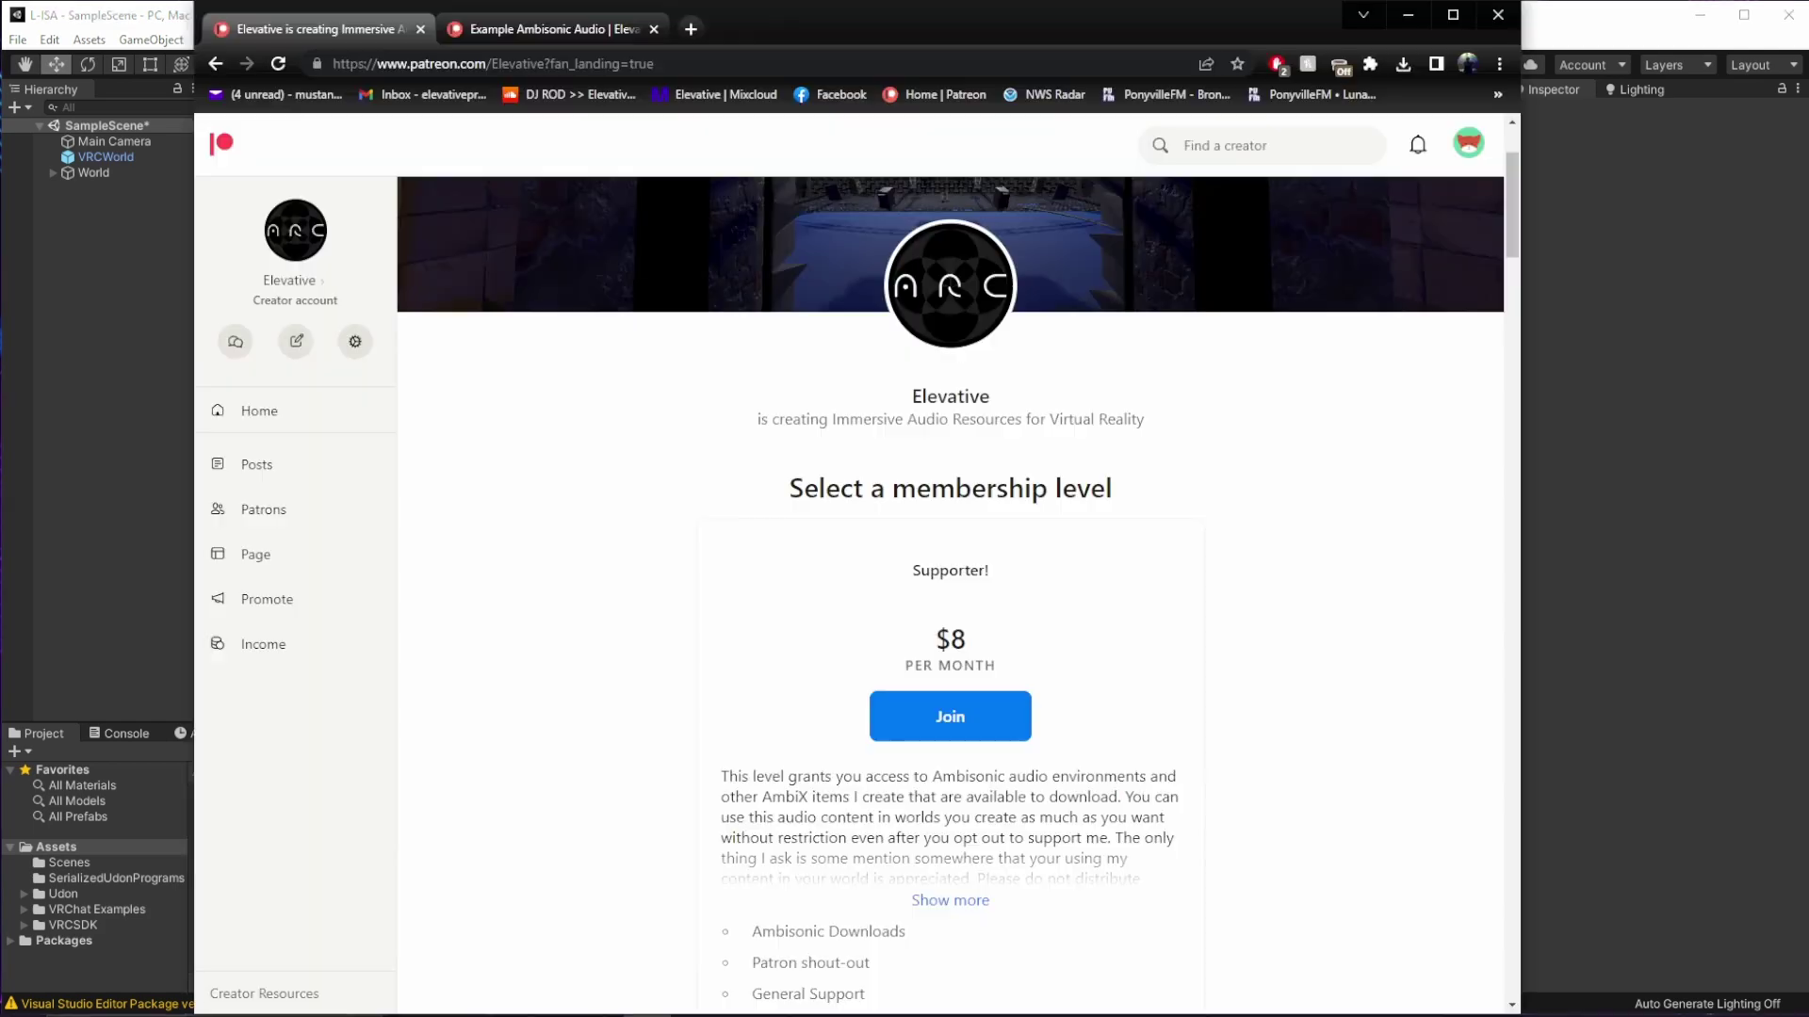
pyautogui.scroll(-5, 668, 584)
pyautogui.scroll(-5, 551, 358)
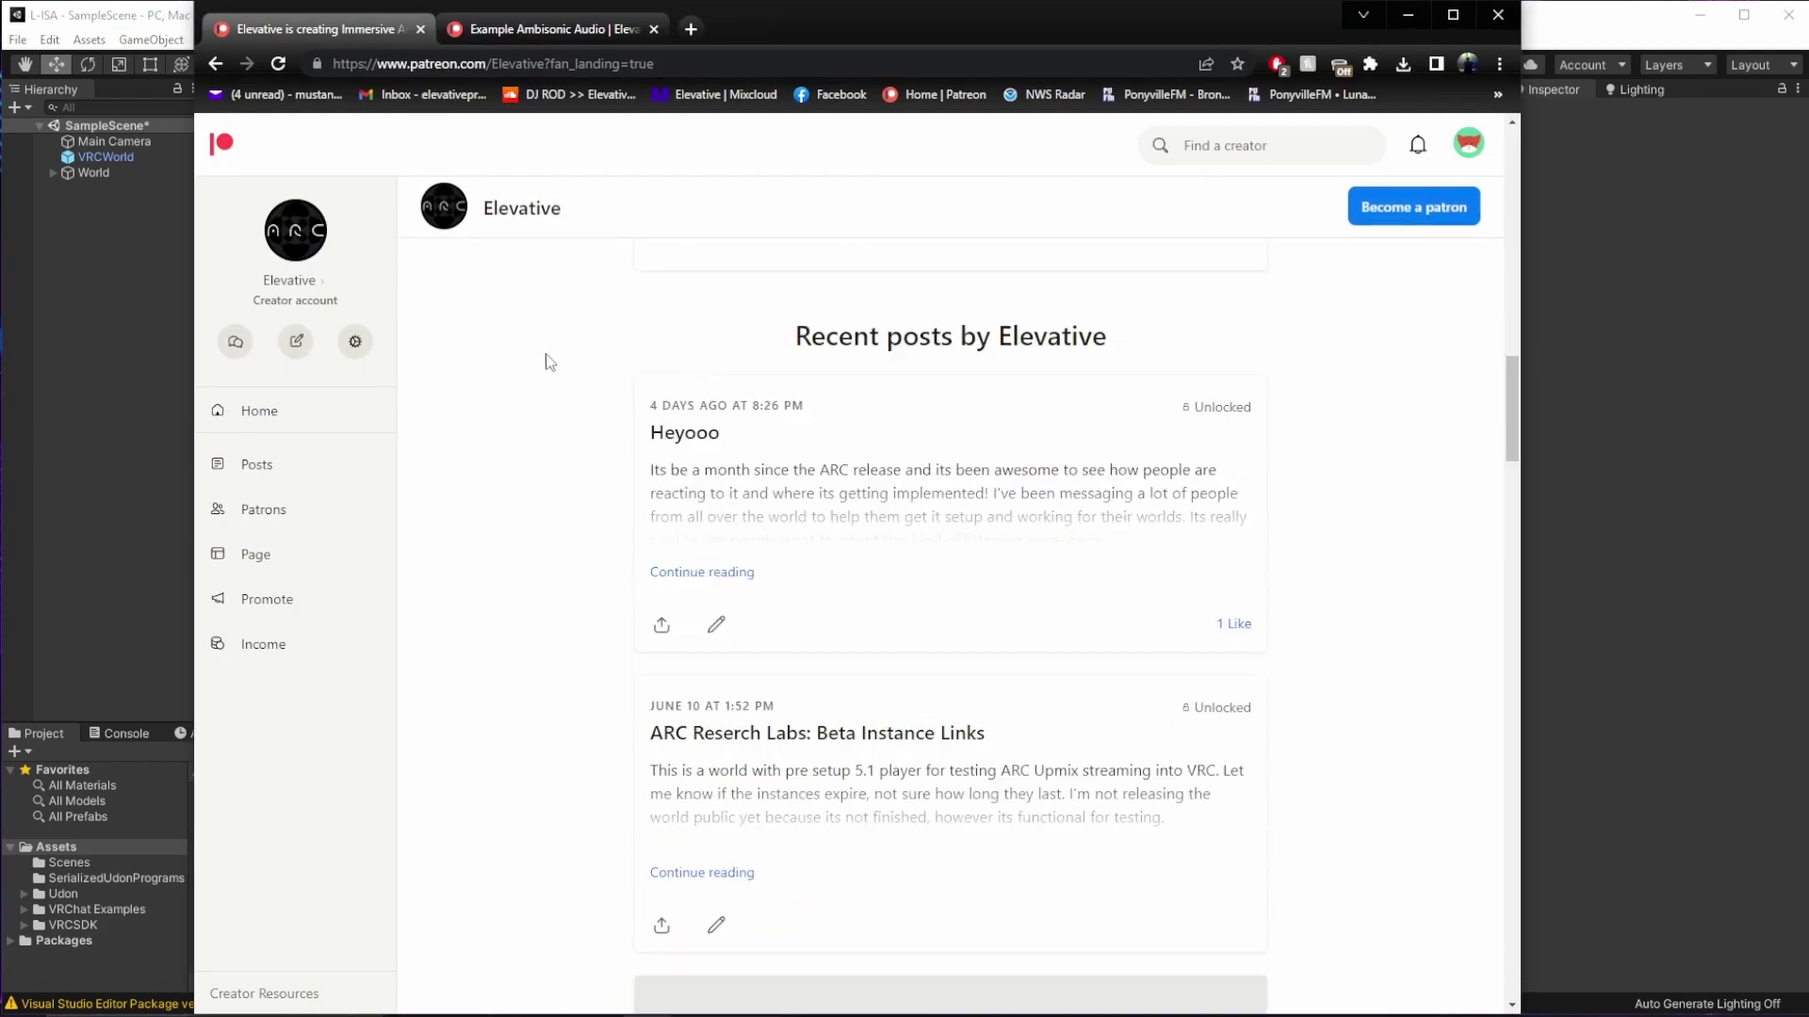
pyautogui.click(548, 29)
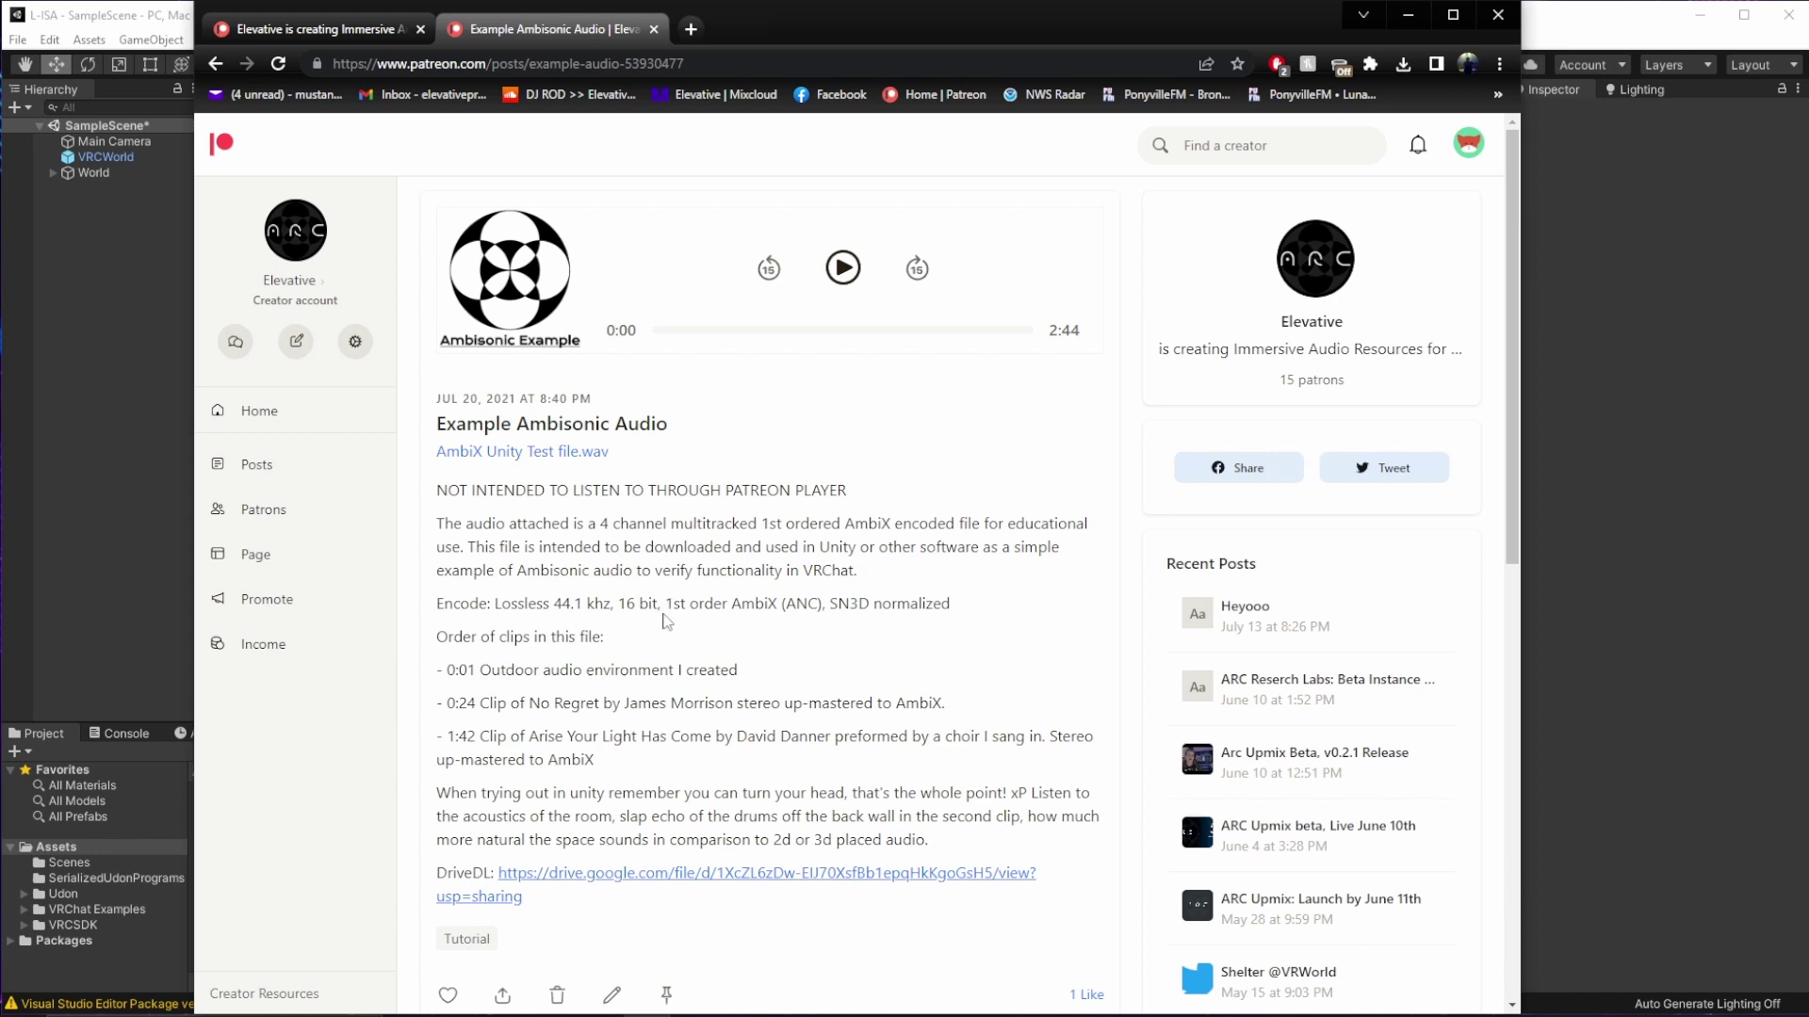
pyautogui.moveTo(672, 604); pyautogui.dragTo(823, 604)
pyautogui.click(821, 606)
# - Drag AmbiX Unity Test file.wav from the Downloads folder into Unity's Assets panel
pyautogui.click(952, 874)
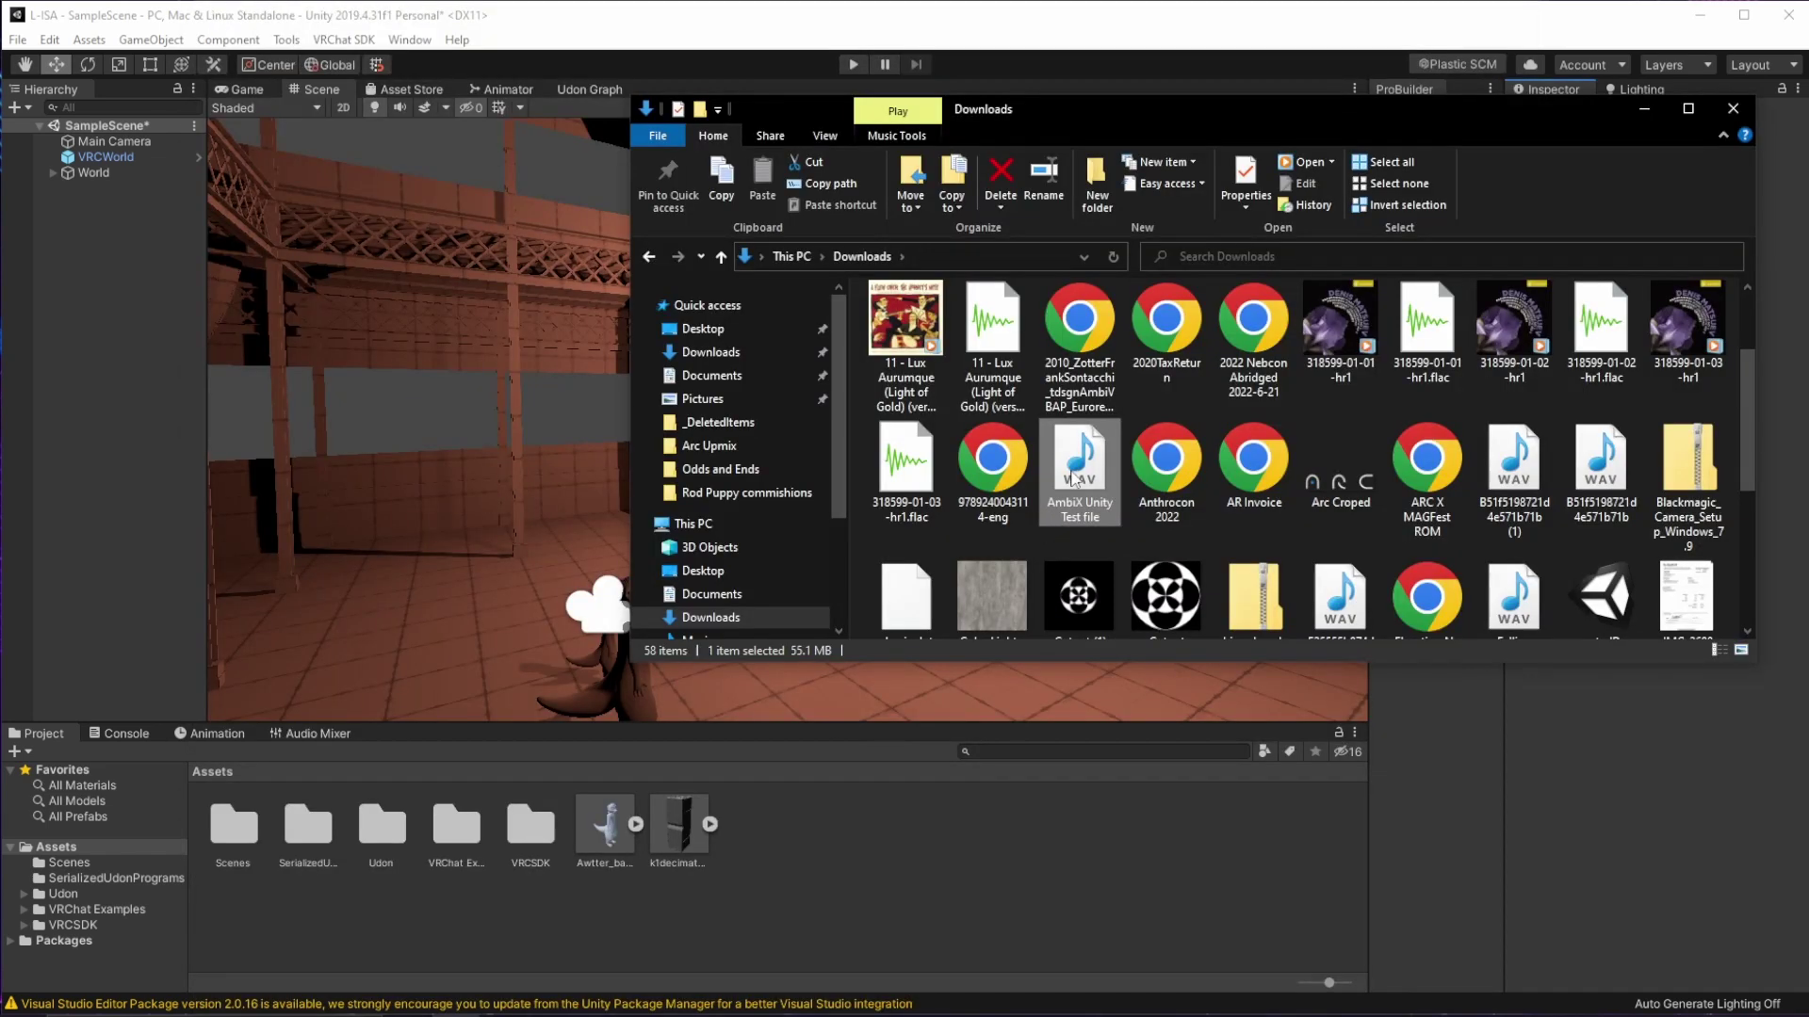
pyautogui.moveTo(1076, 479); pyautogui.dragTo(760, 835)
pyautogui.click(834, 863)
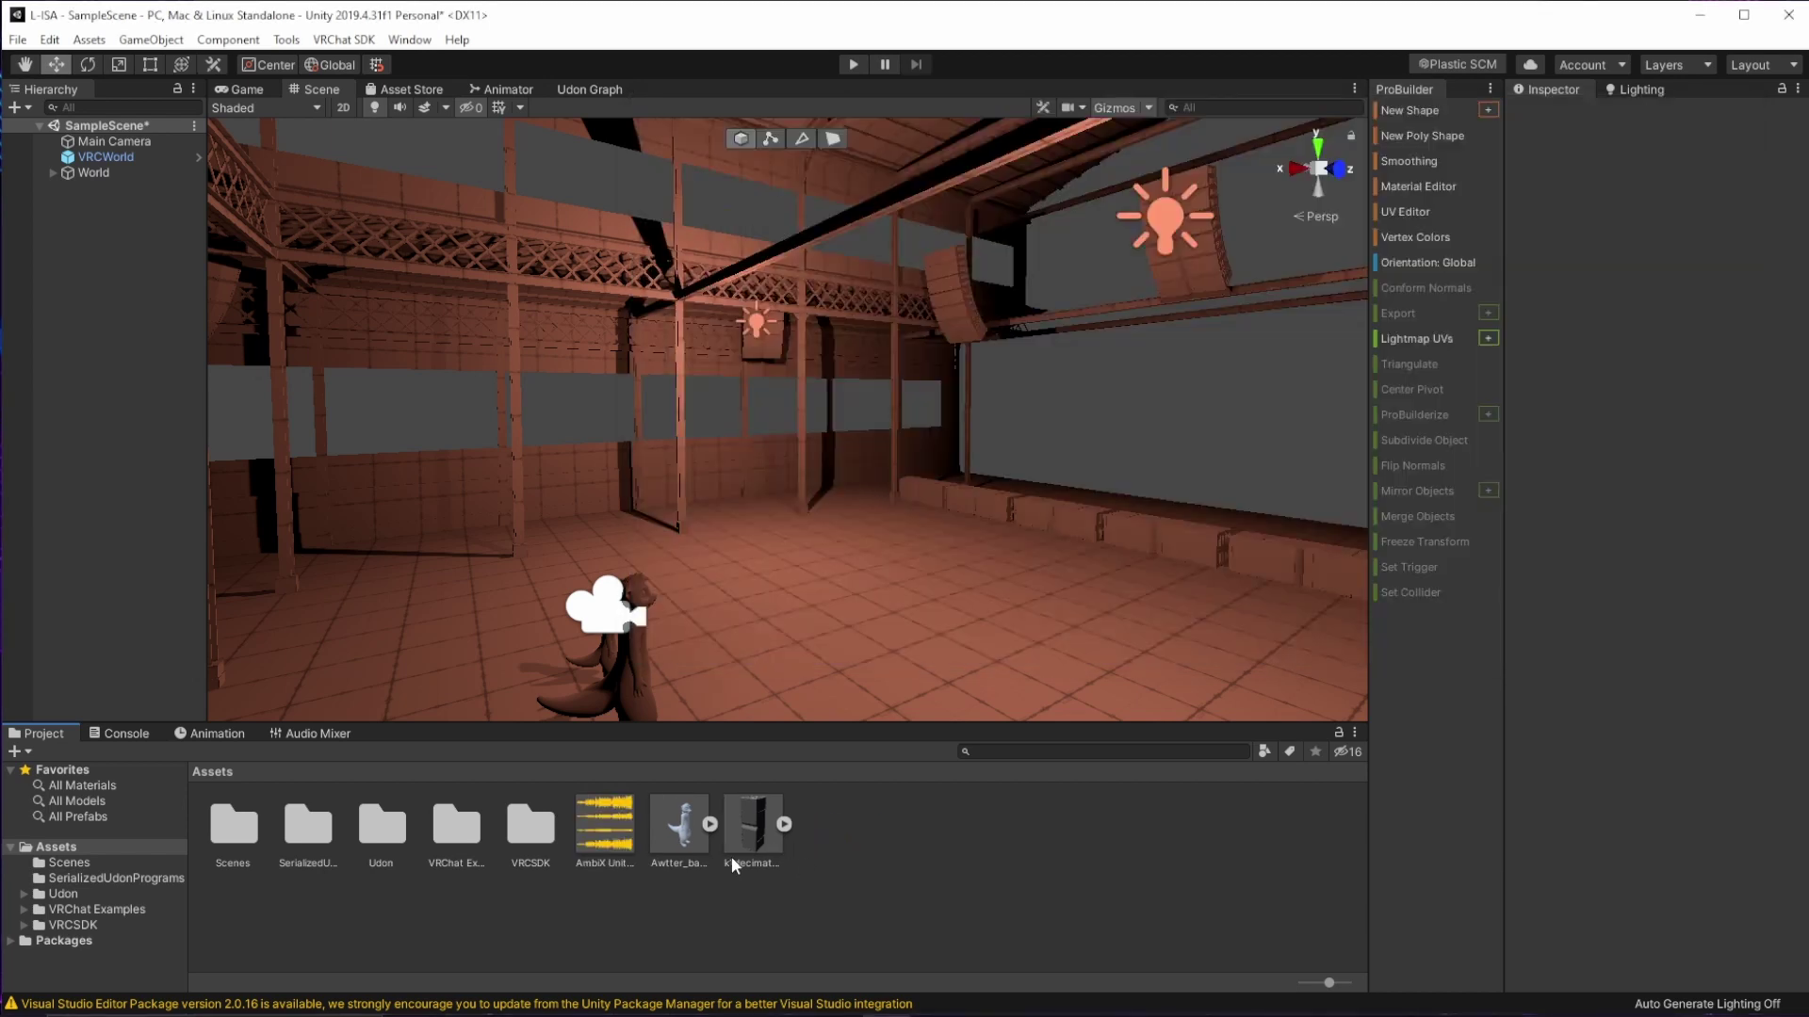
pyautogui.click(603, 839)
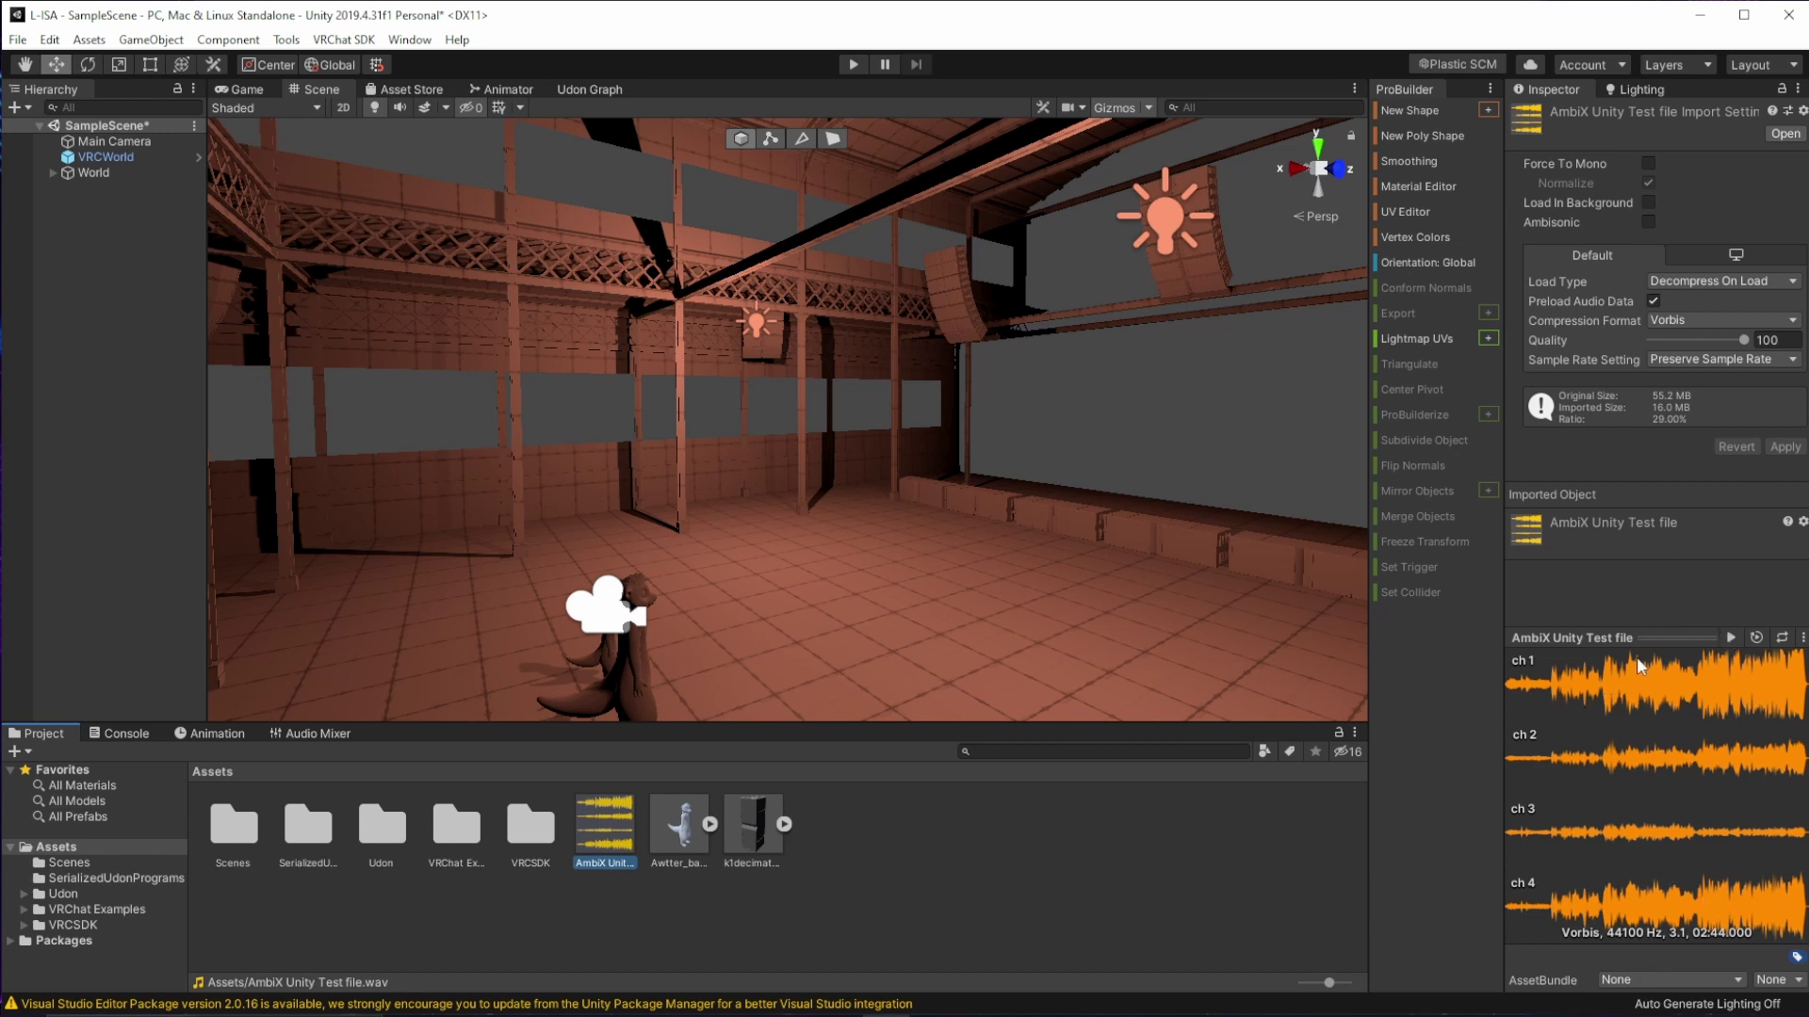
pyautogui.click(927, 876)
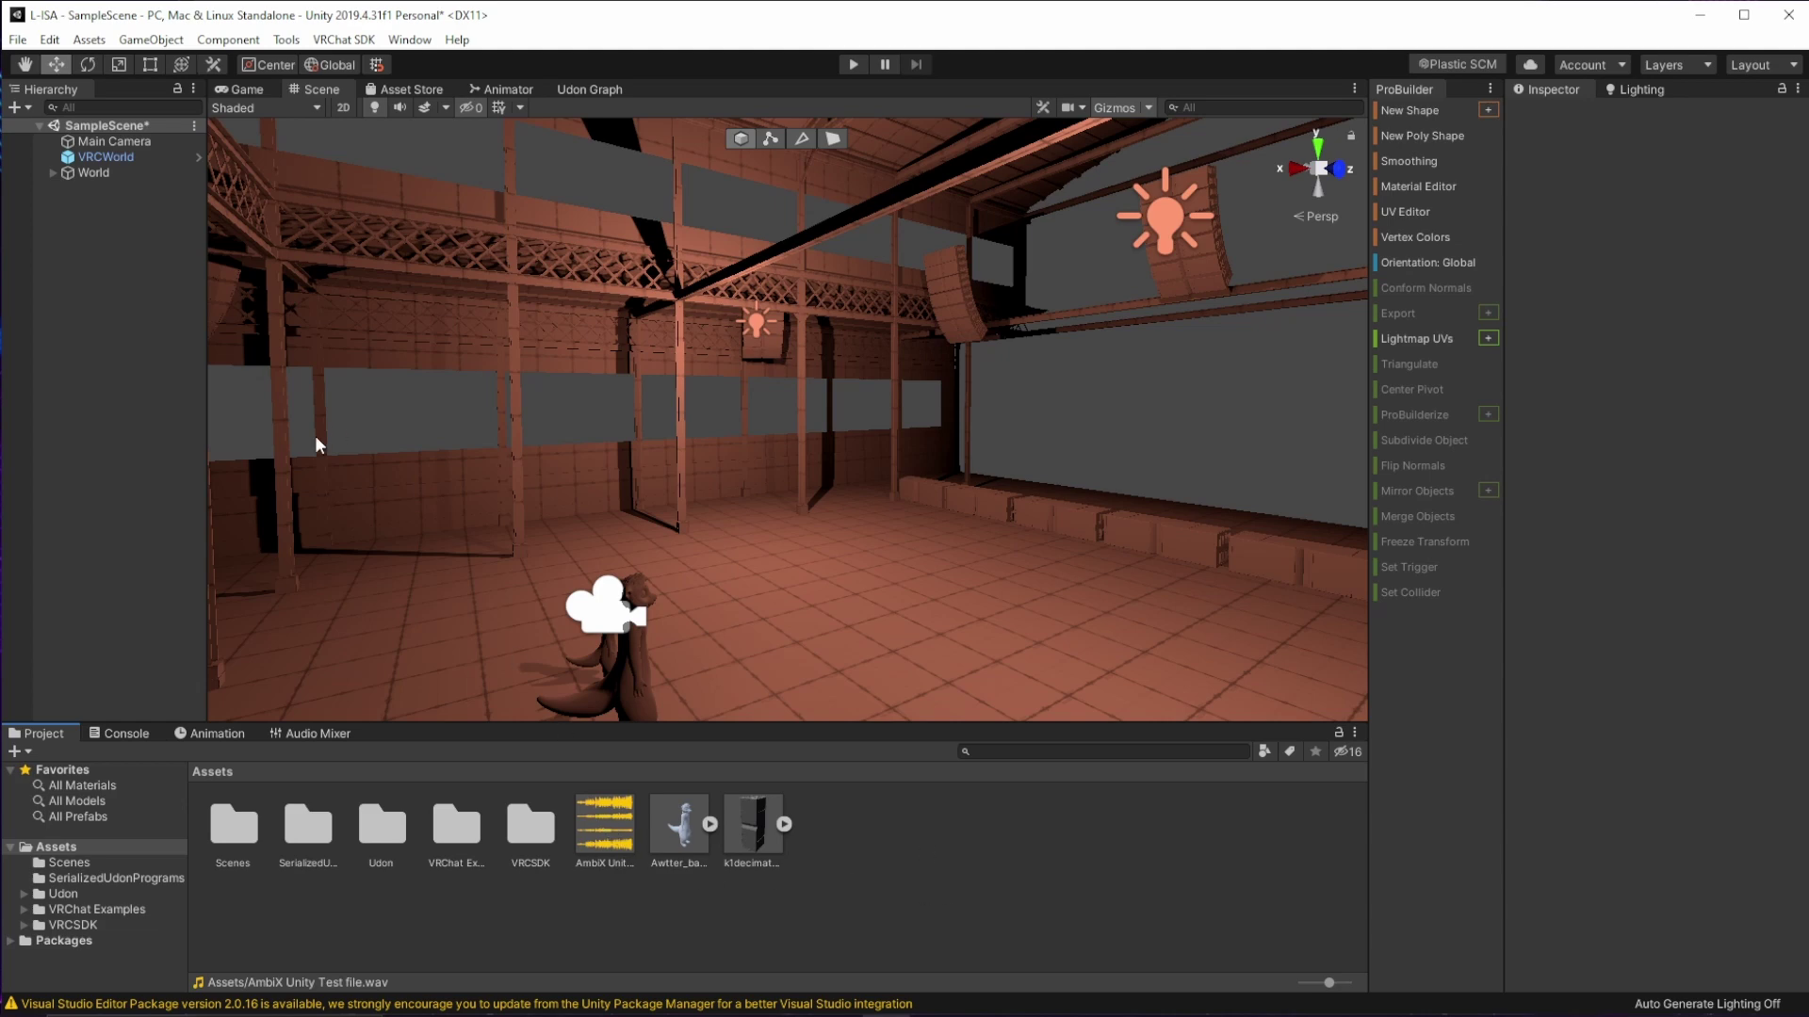
# - Set Project Settings > Audio's Ambisonic Decoder Plugin to OculusSpatializer, then close the window
pyautogui.click(49, 40)
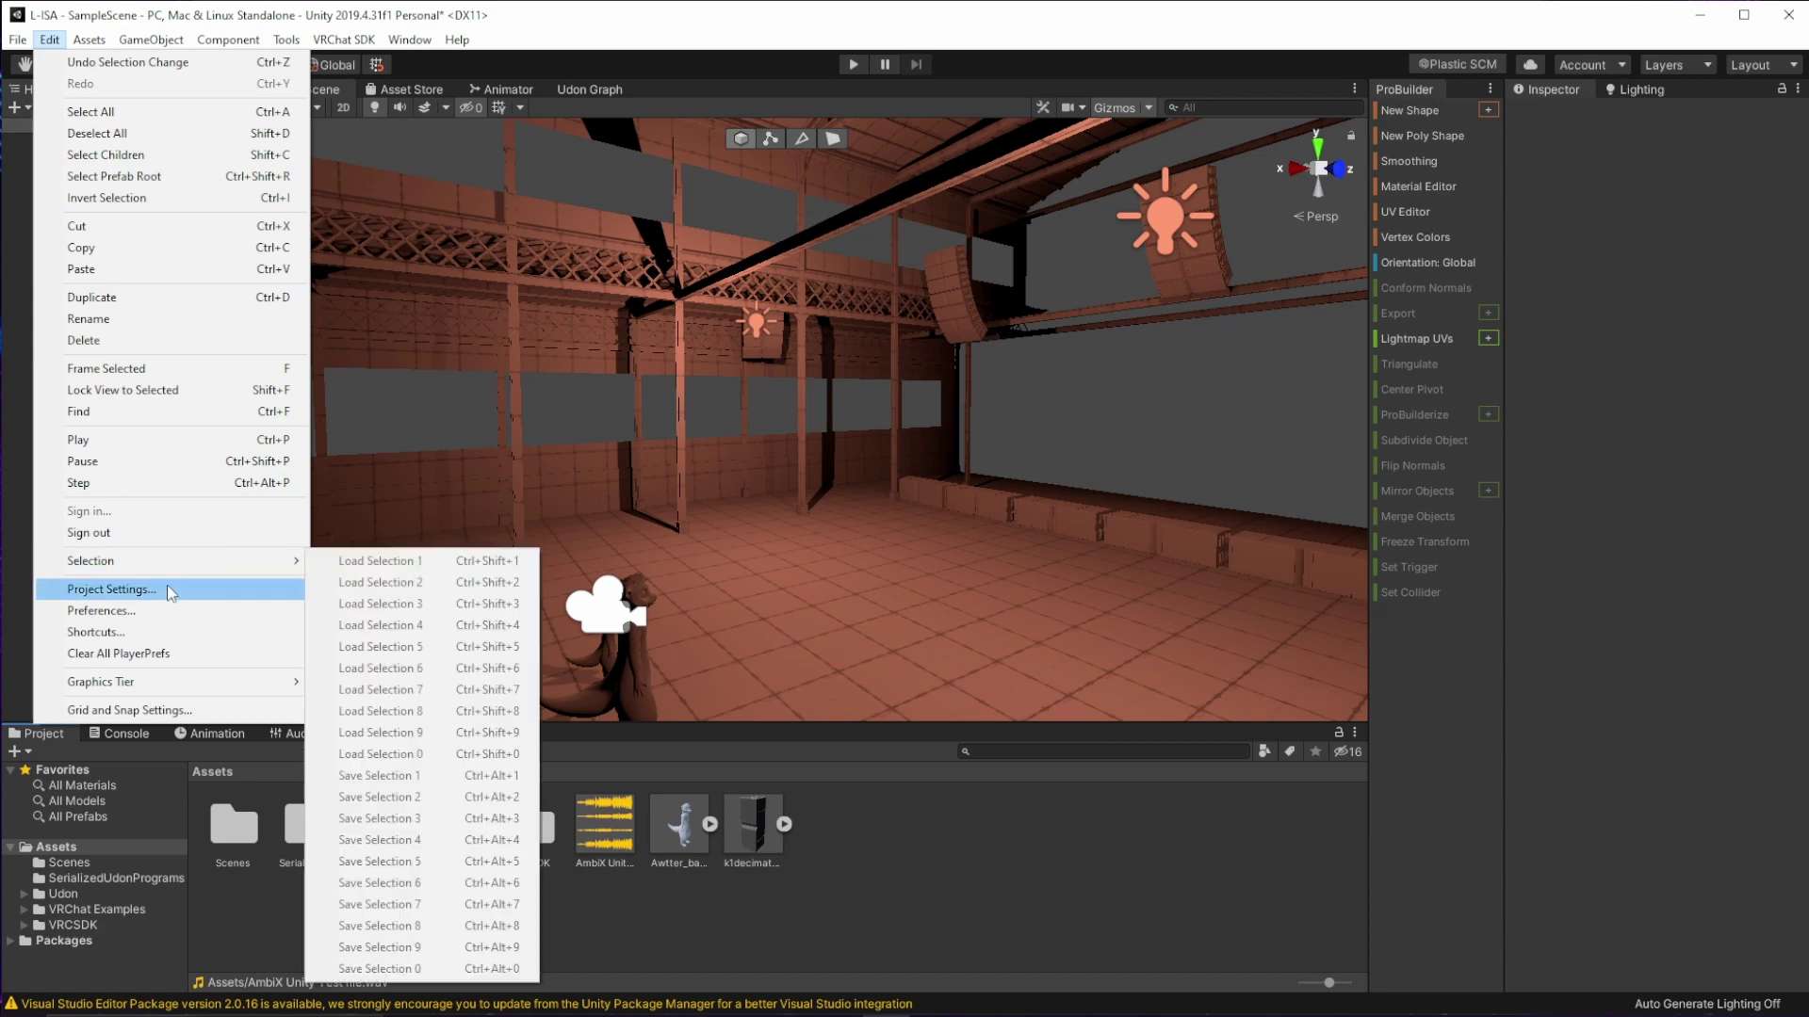
pyautogui.click(140, 592)
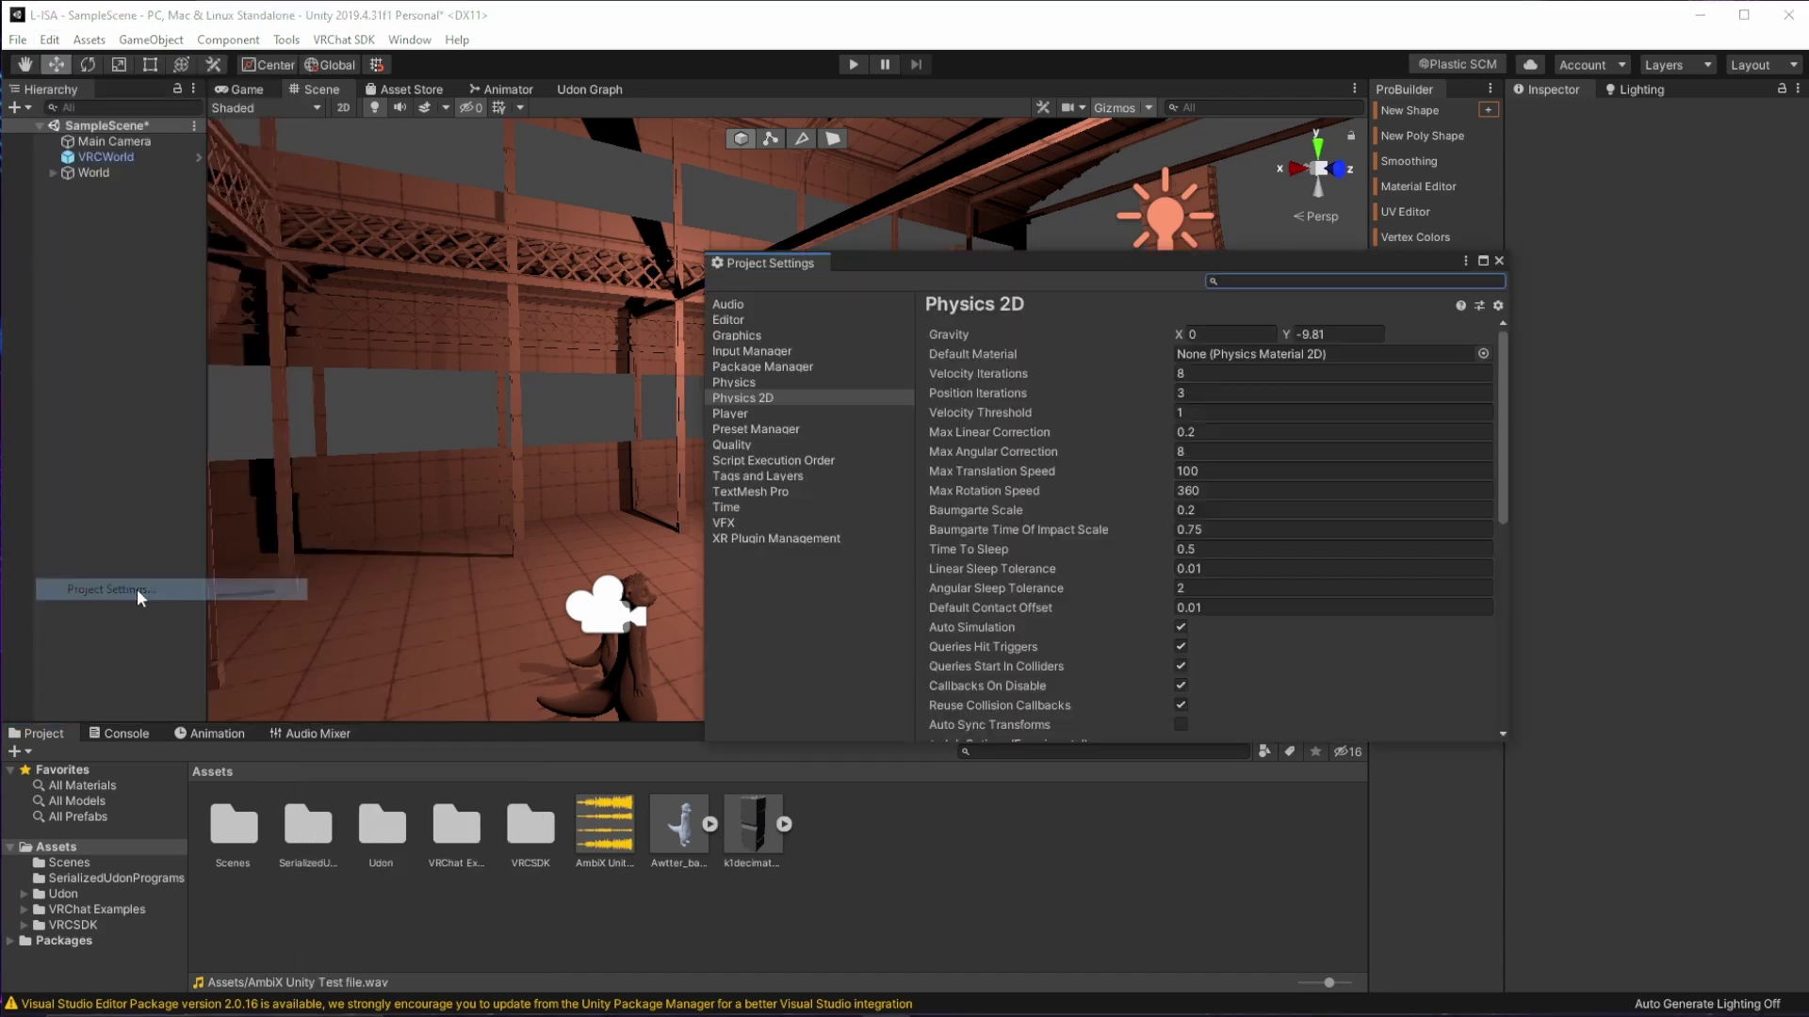
pyautogui.click(731, 305)
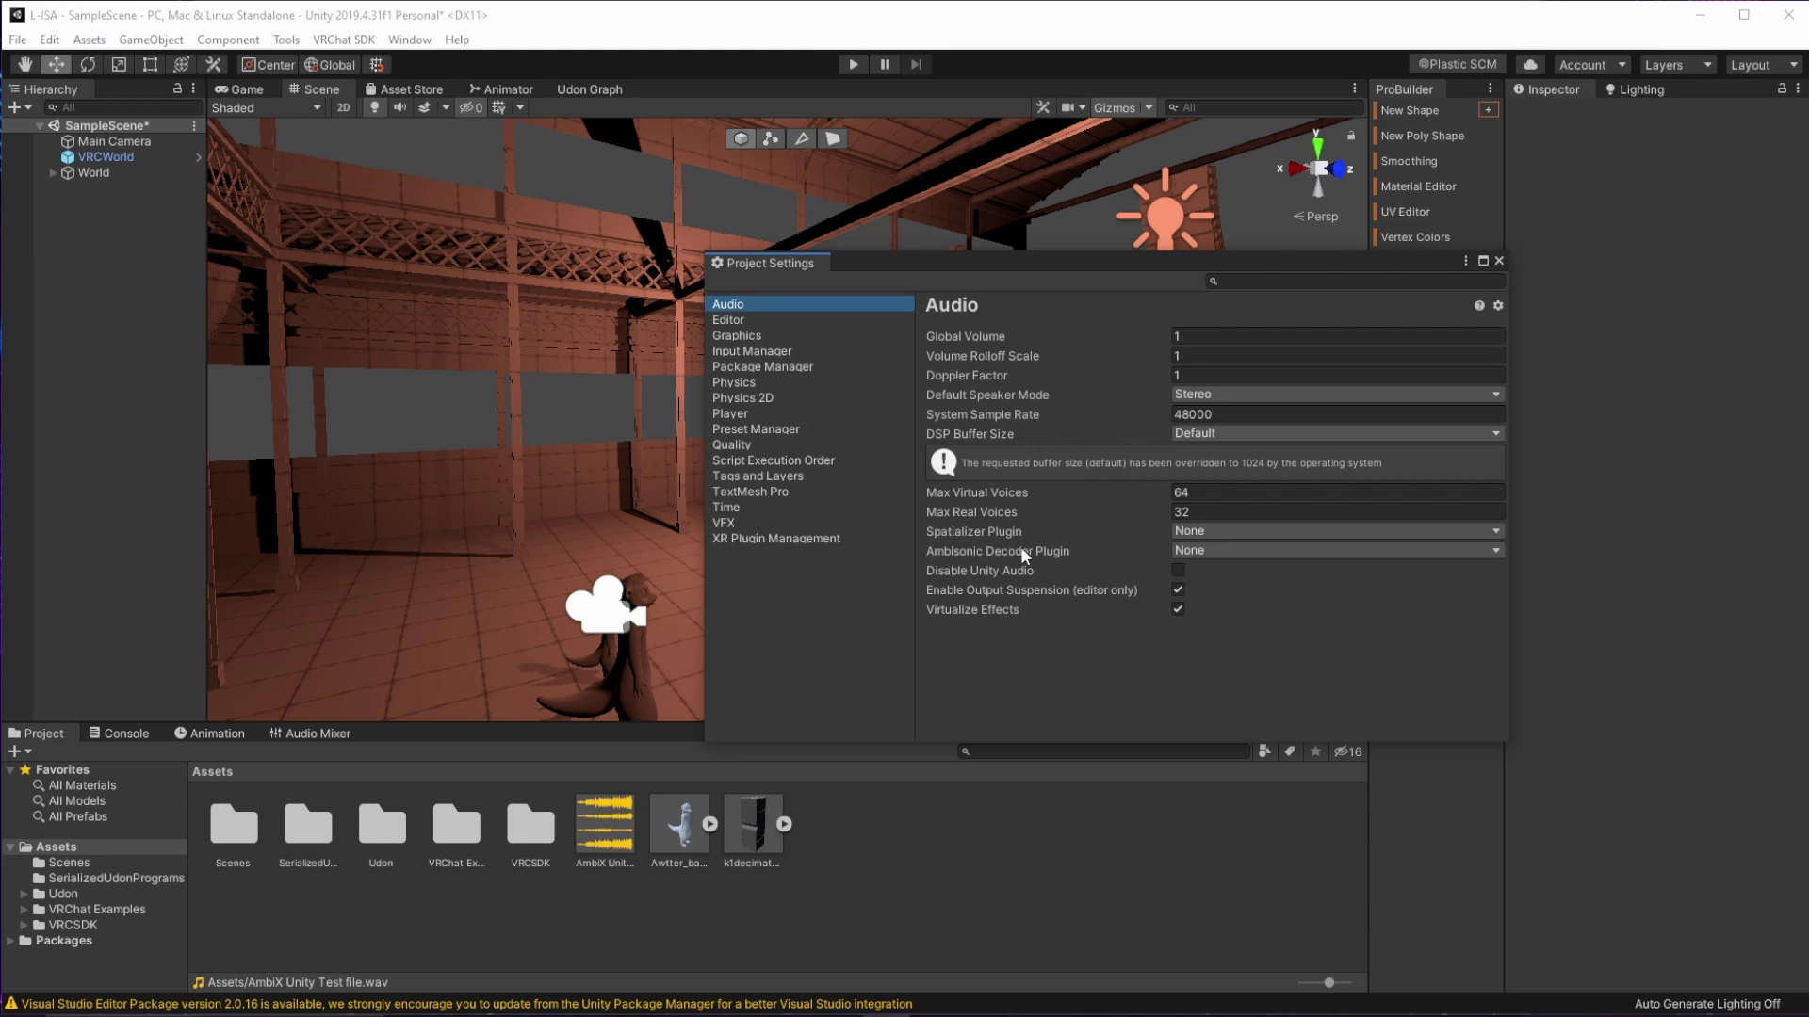
pyautogui.click(1235, 550)
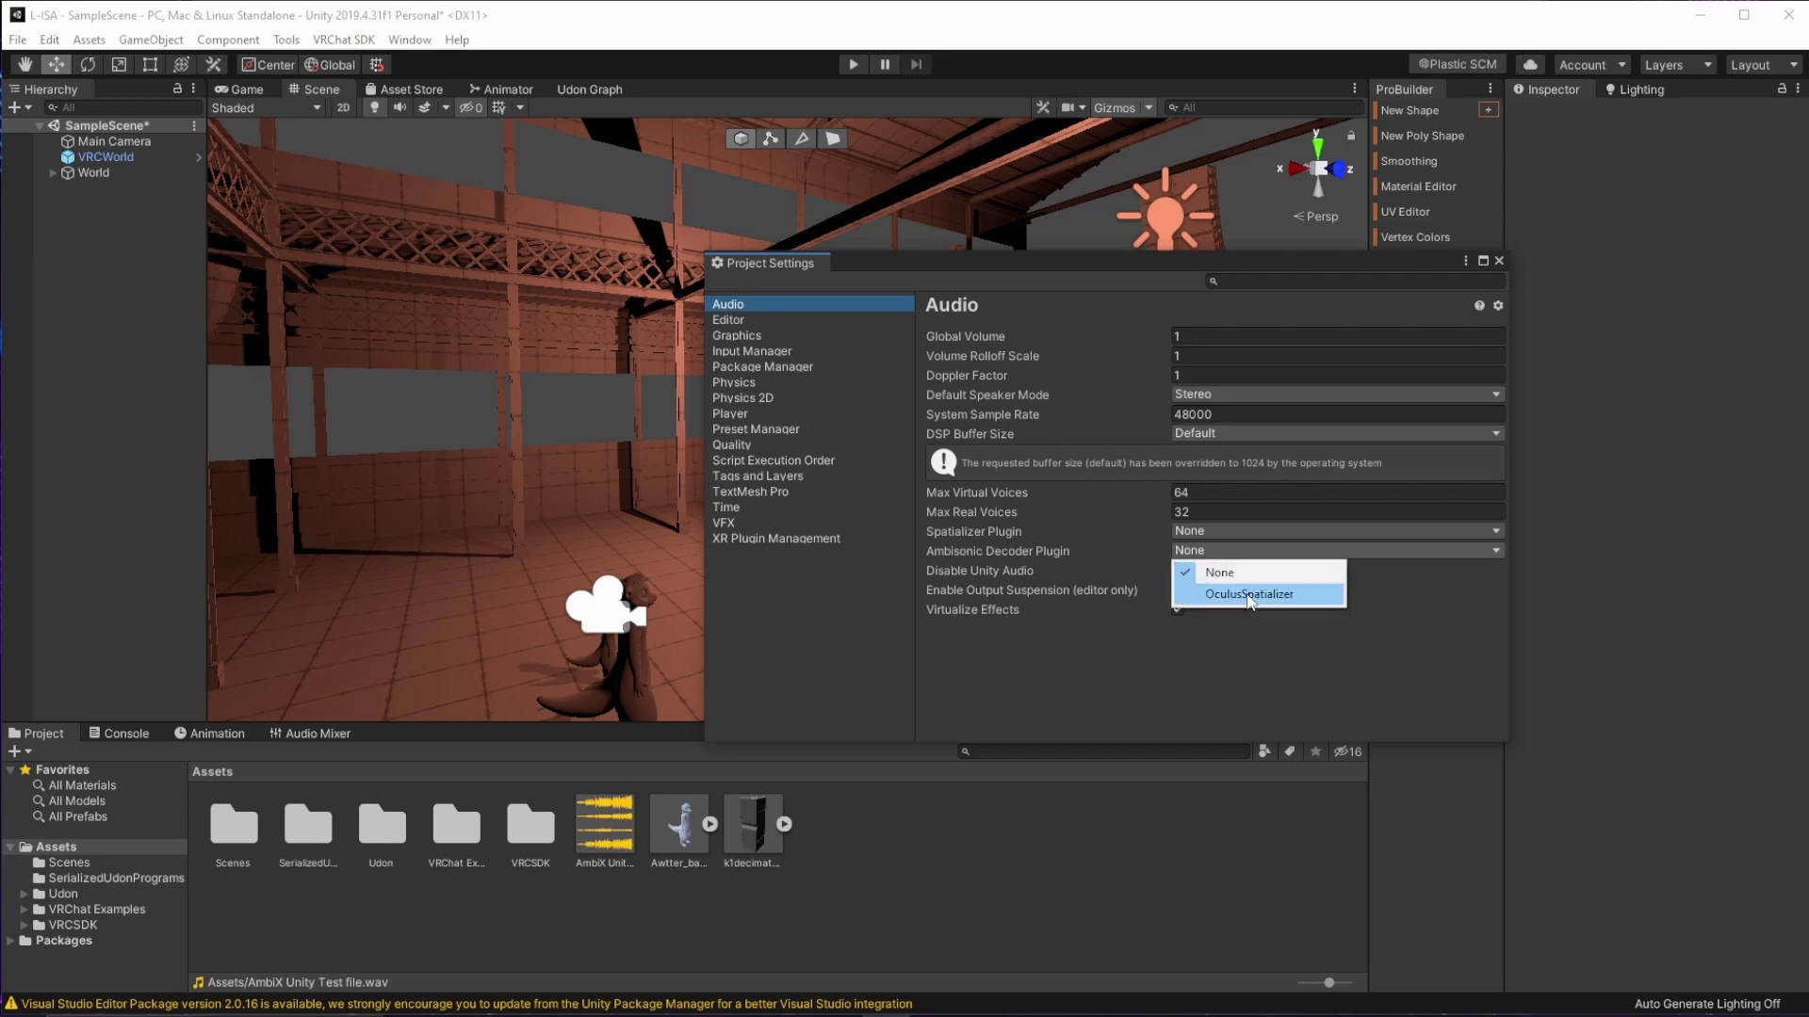
pyautogui.click(1248, 594)
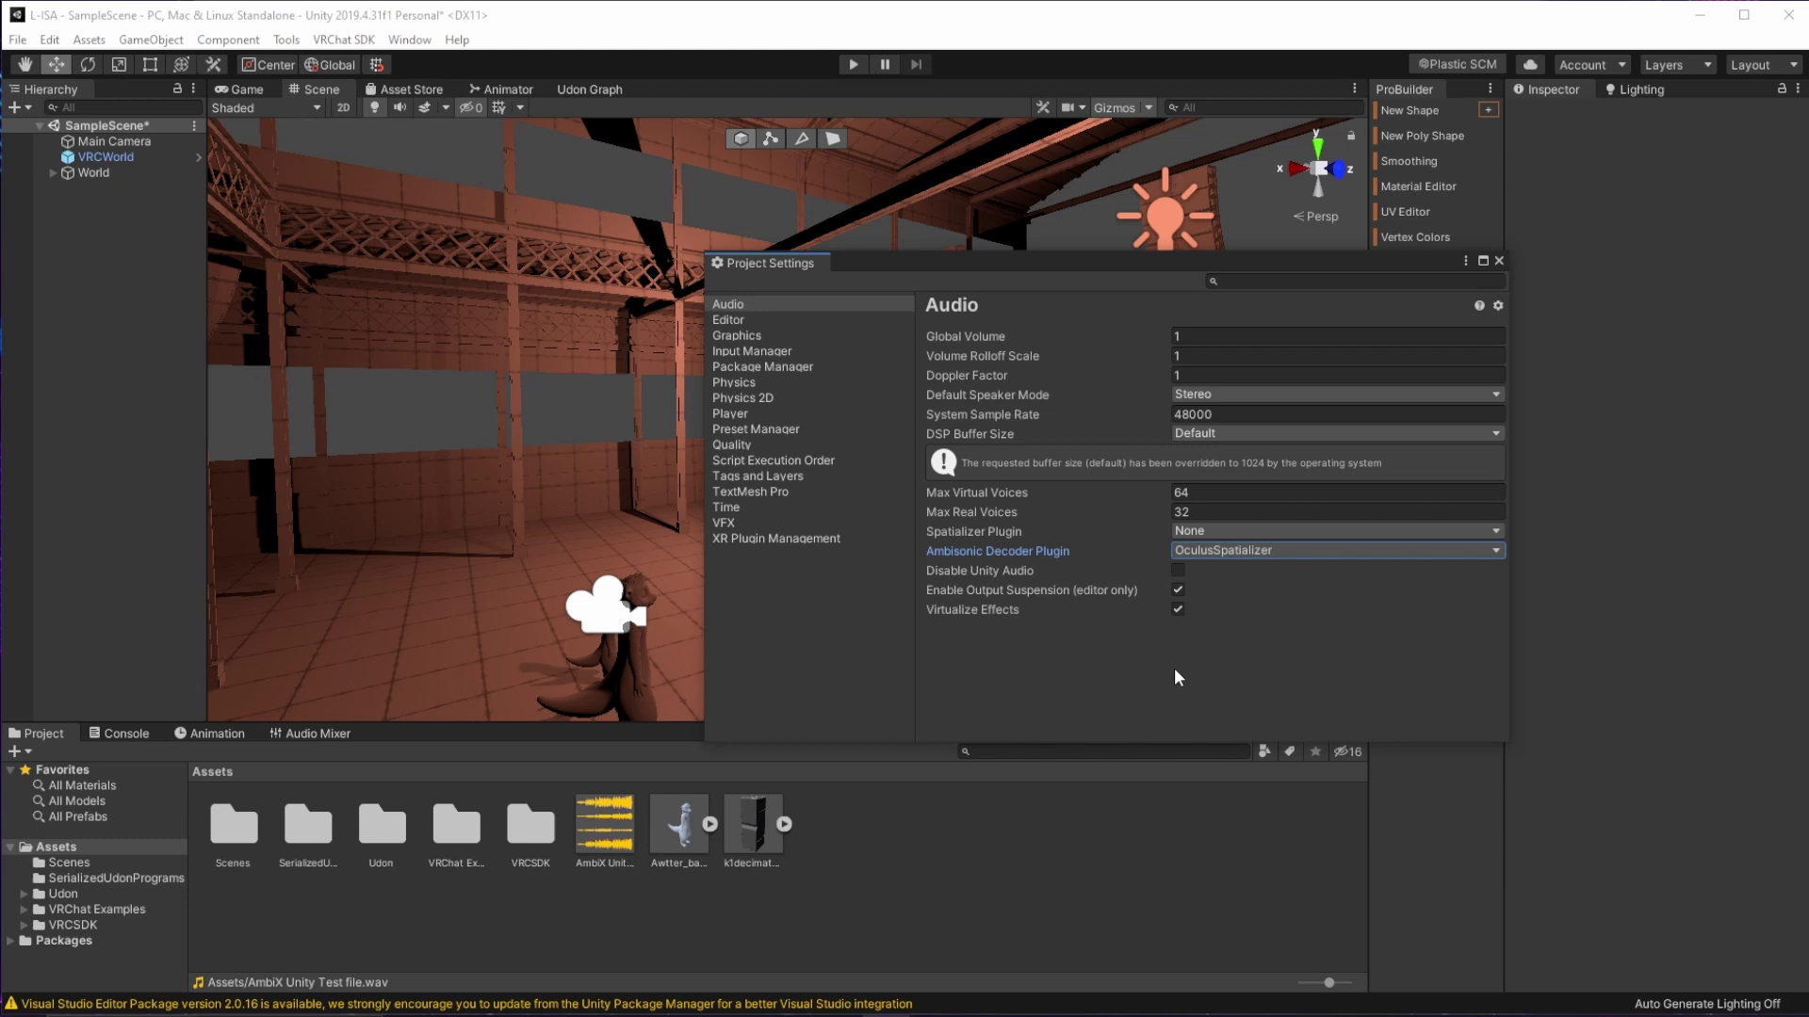
pyautogui.moveTo(1157, 258); pyautogui.dragTo(1069, 202)
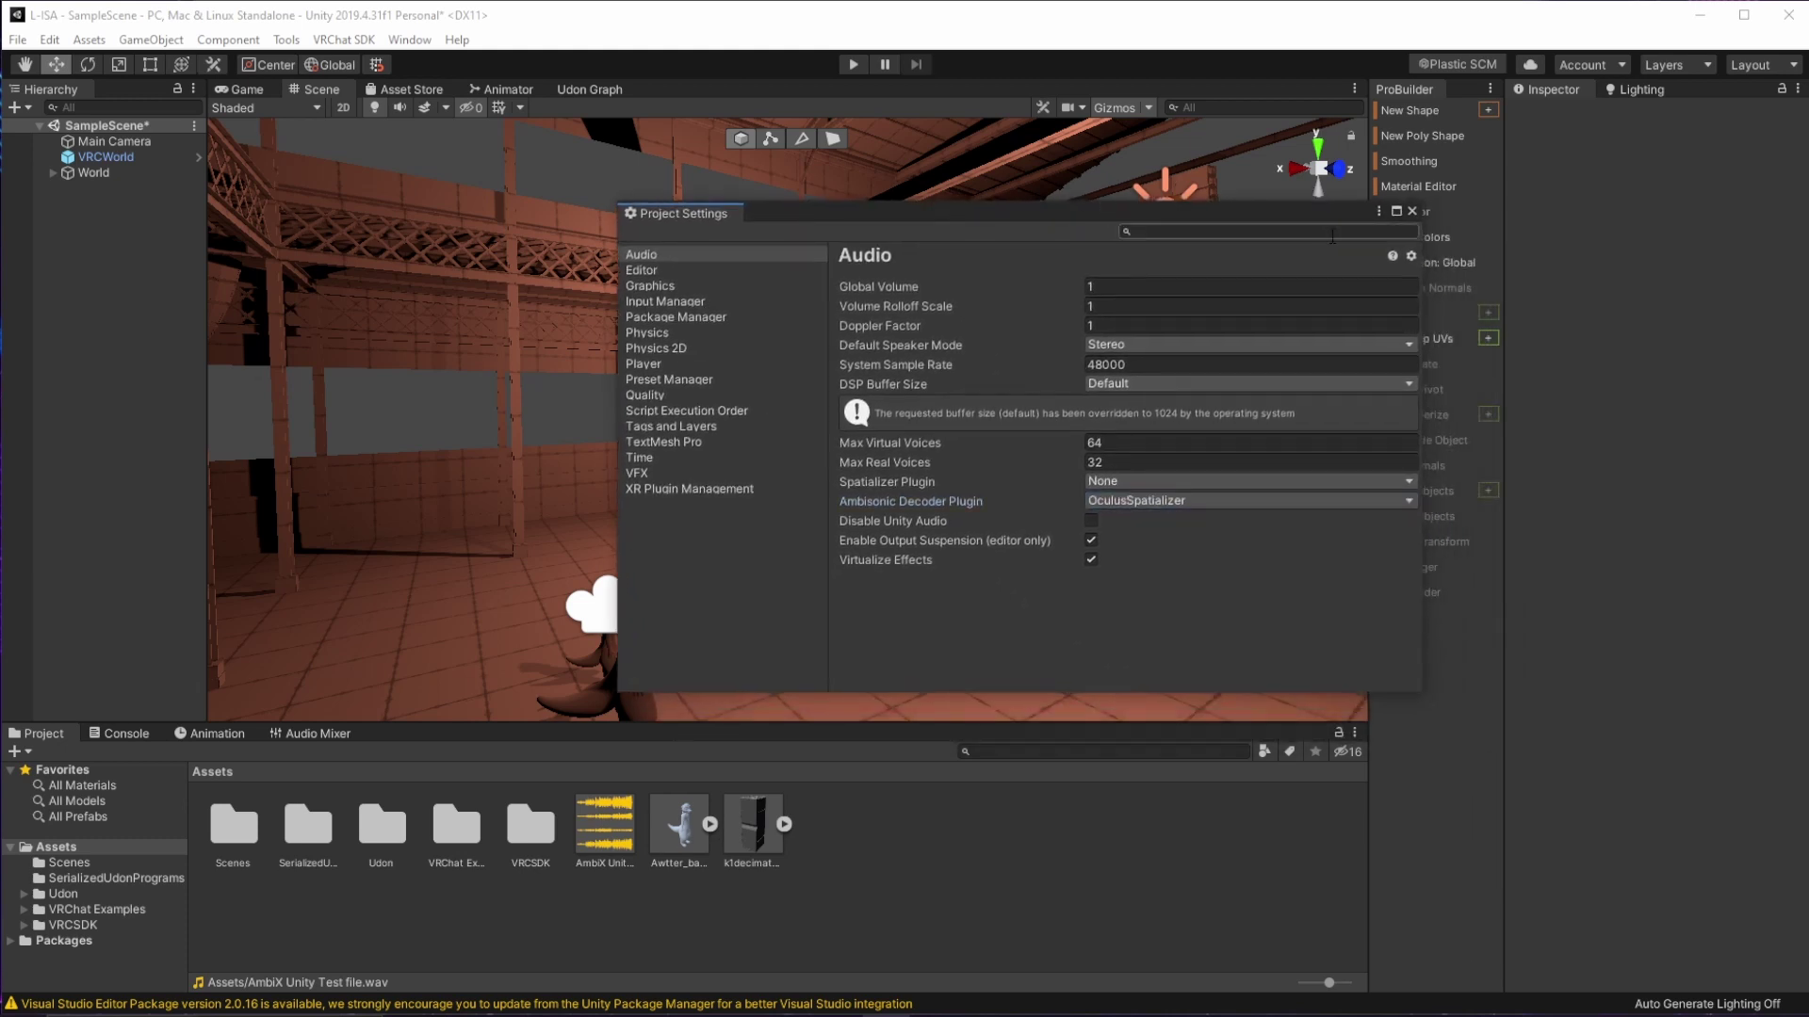
pyautogui.moveTo(1320, 211); pyautogui.dragTo(1298, 199)
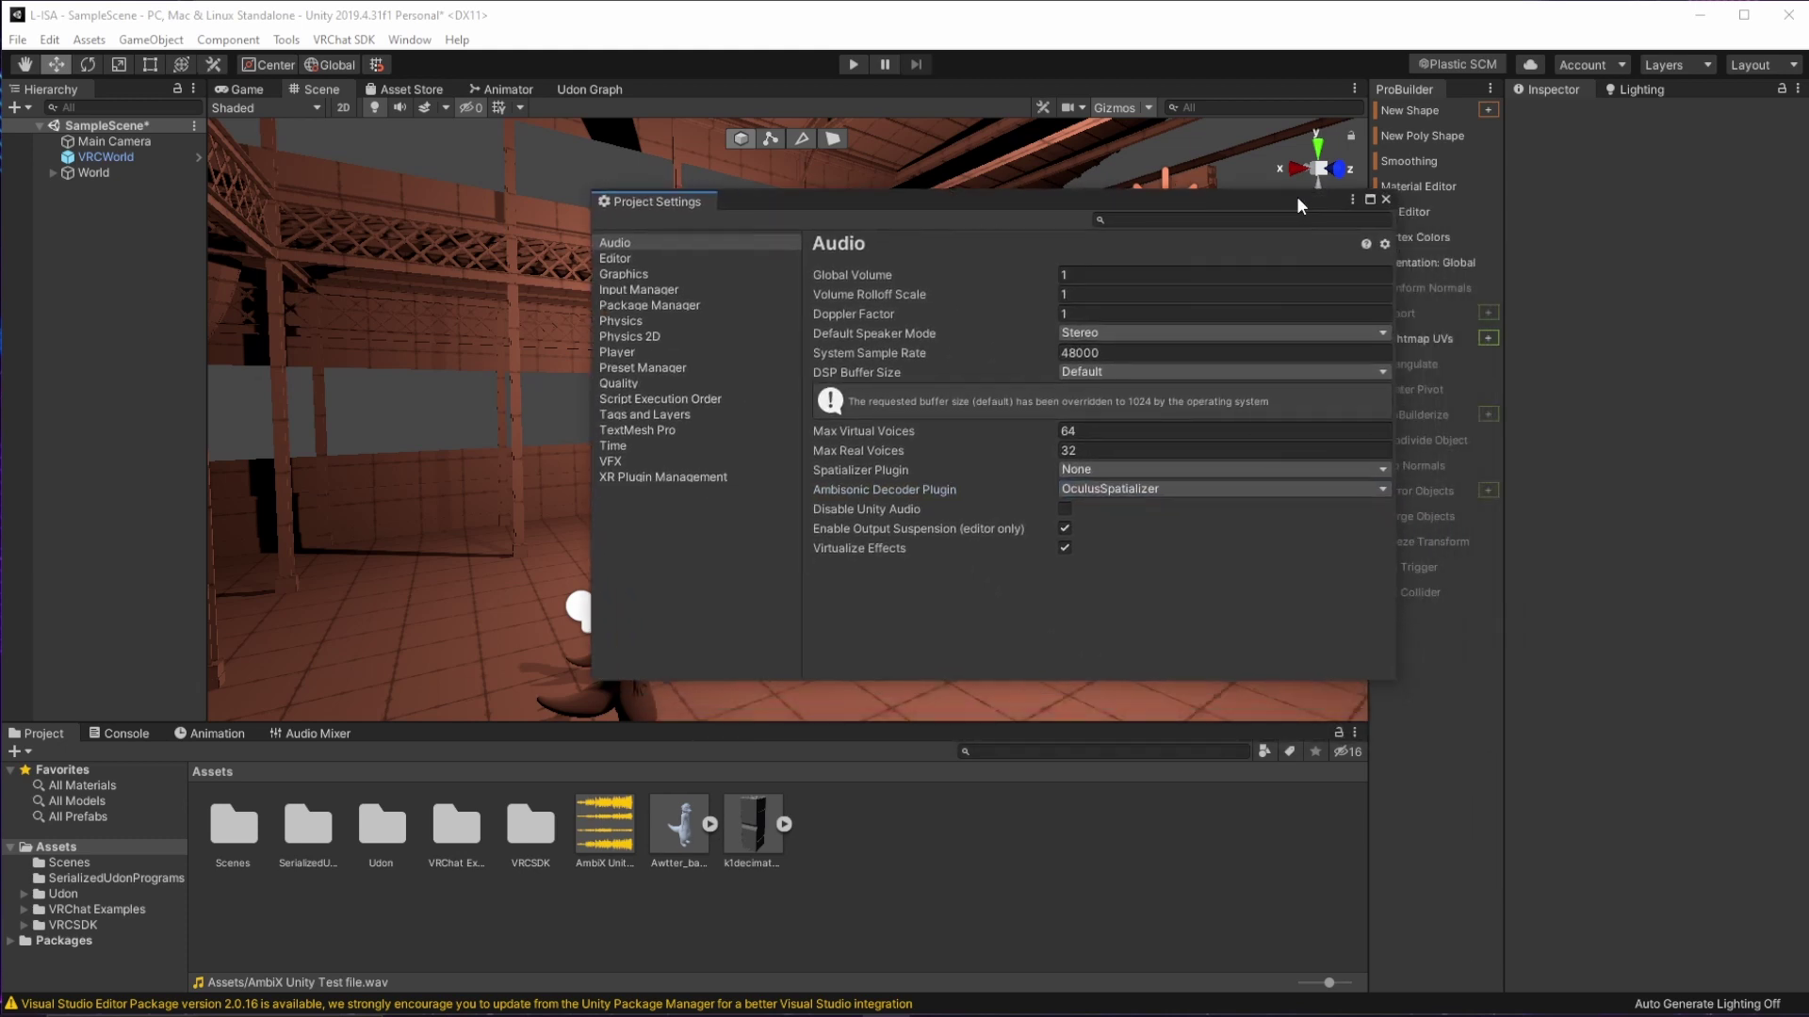
pyautogui.click(1385, 200)
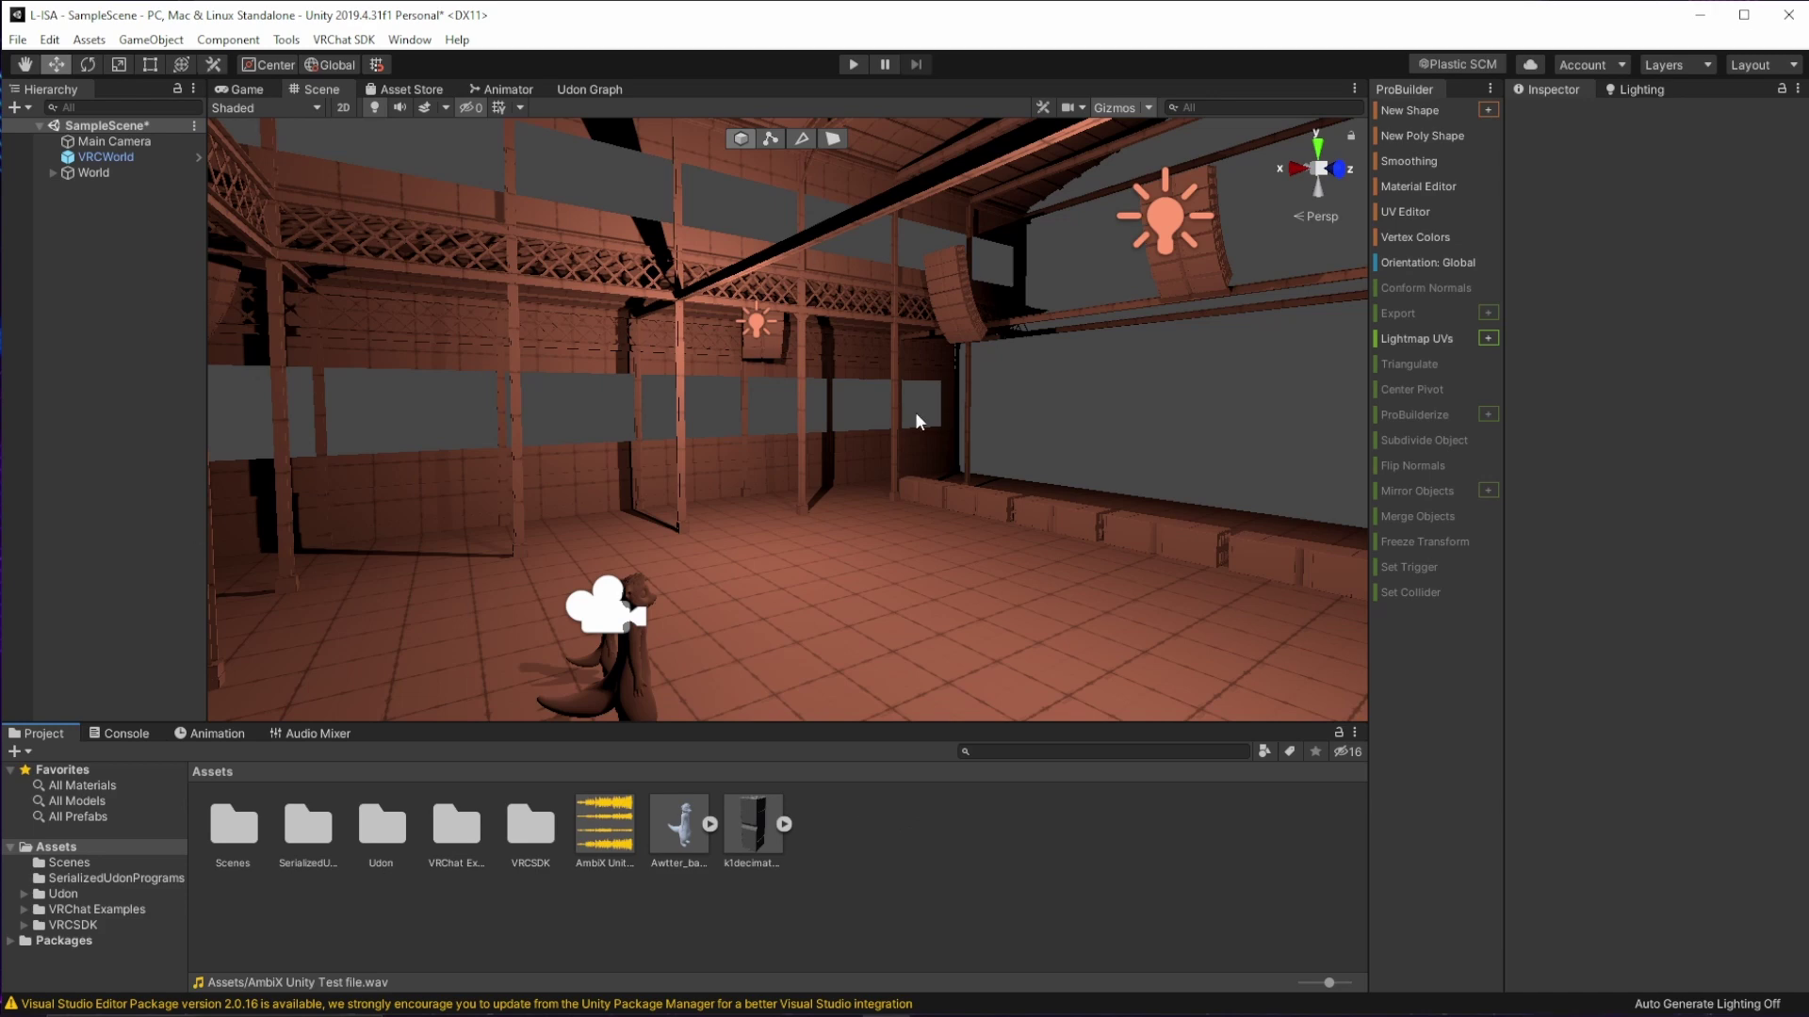
# - Import AmbiX Unity Test file with Ambisonic ticked and Load Type Streaming, and apply
pyautogui.moveTo(852, 521); pyautogui.dragTo(862, 631, button='right')
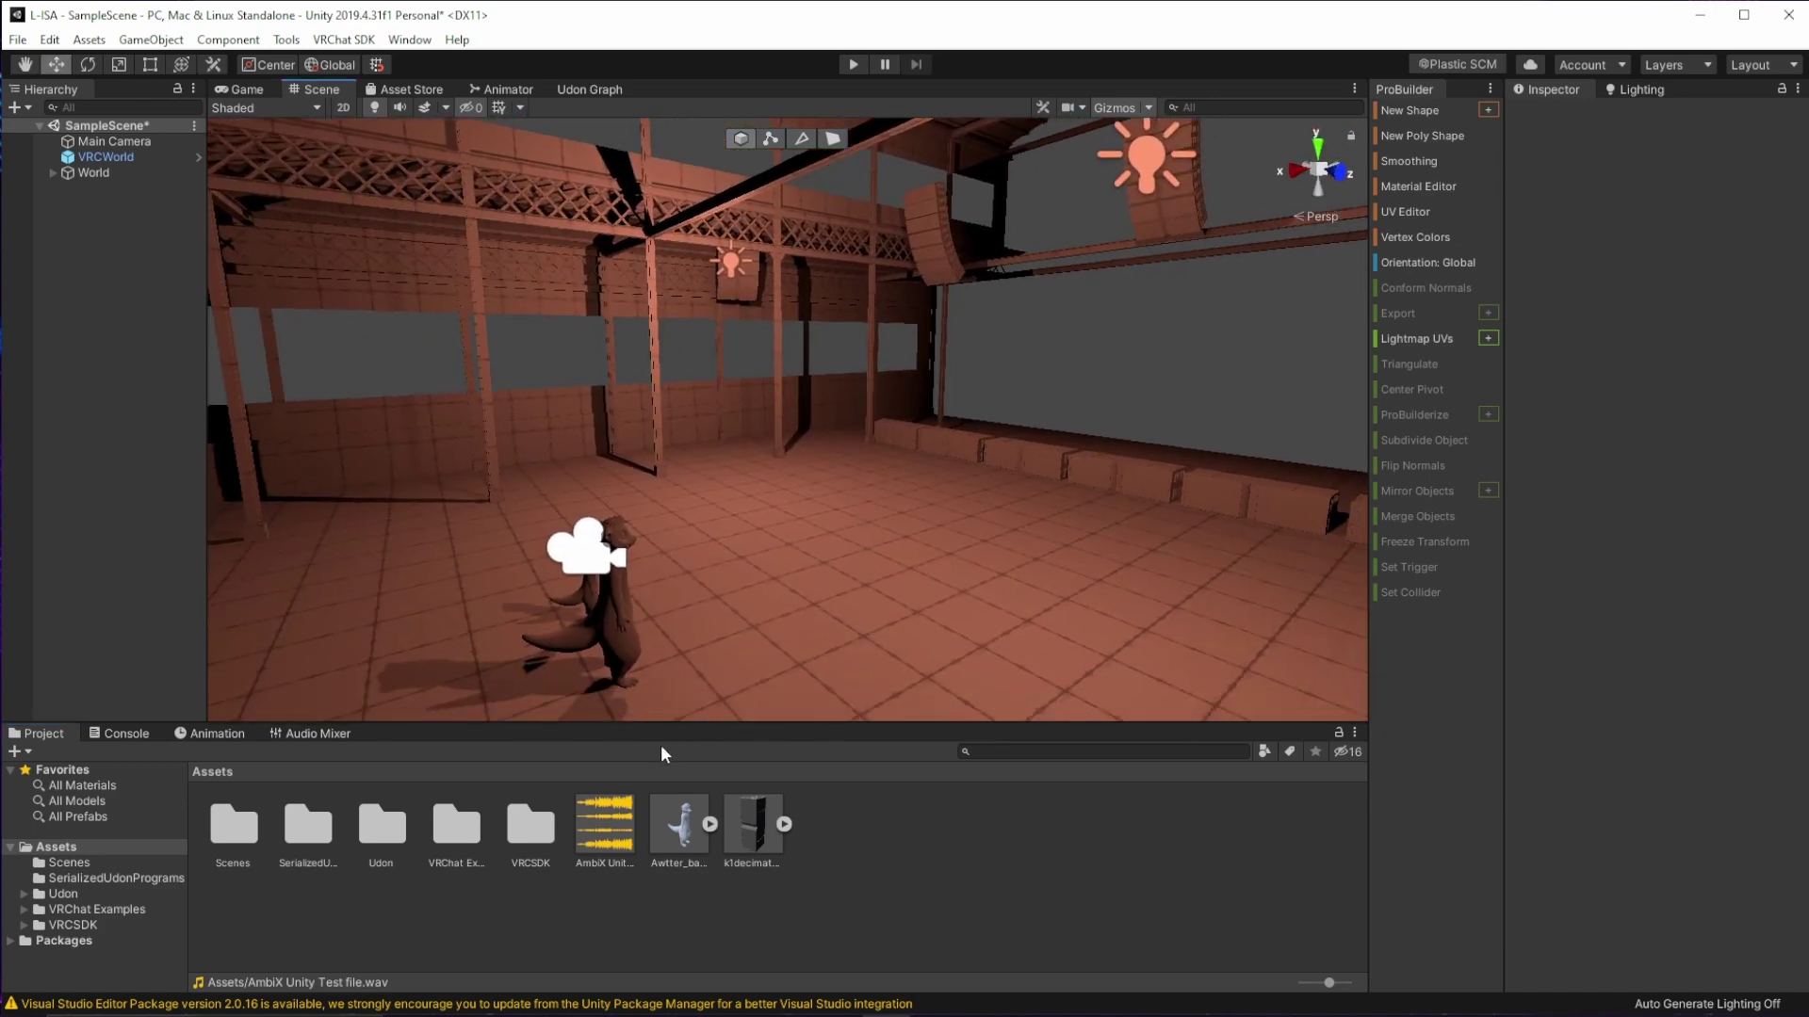
pyautogui.click(604, 827)
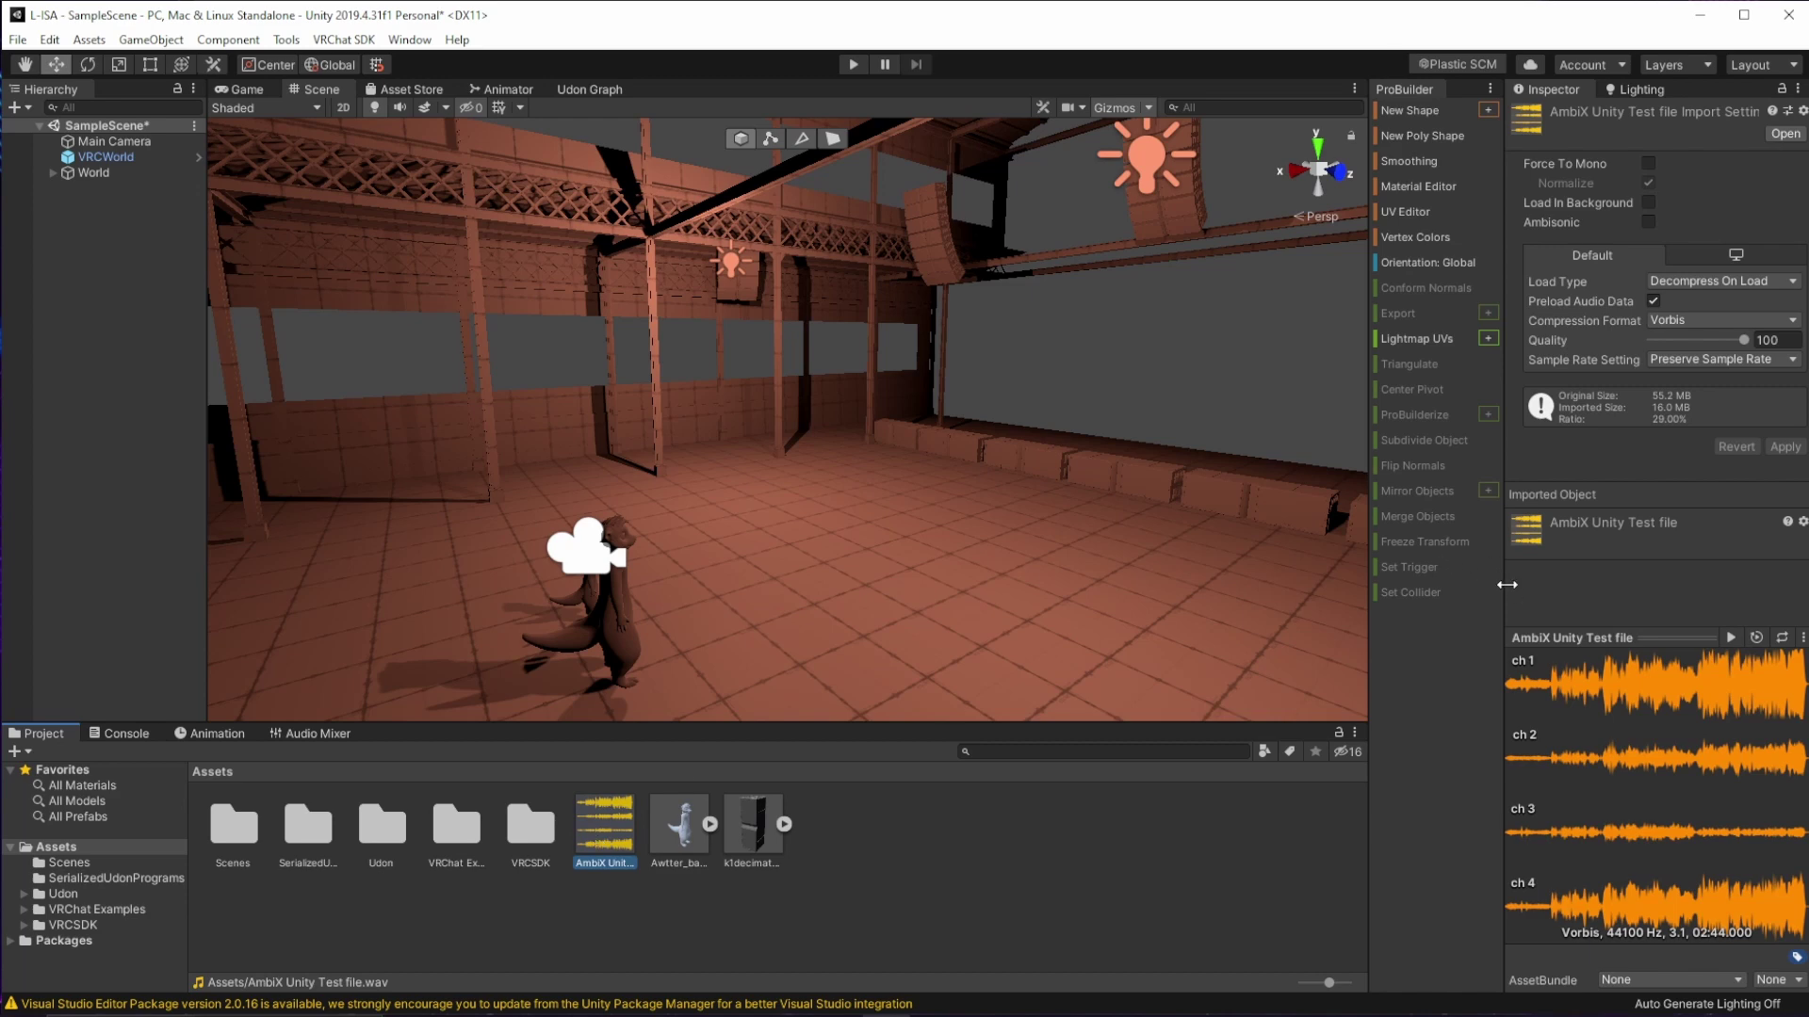
pyautogui.moveTo(1507, 584); pyautogui.dragTo(1441, 590)
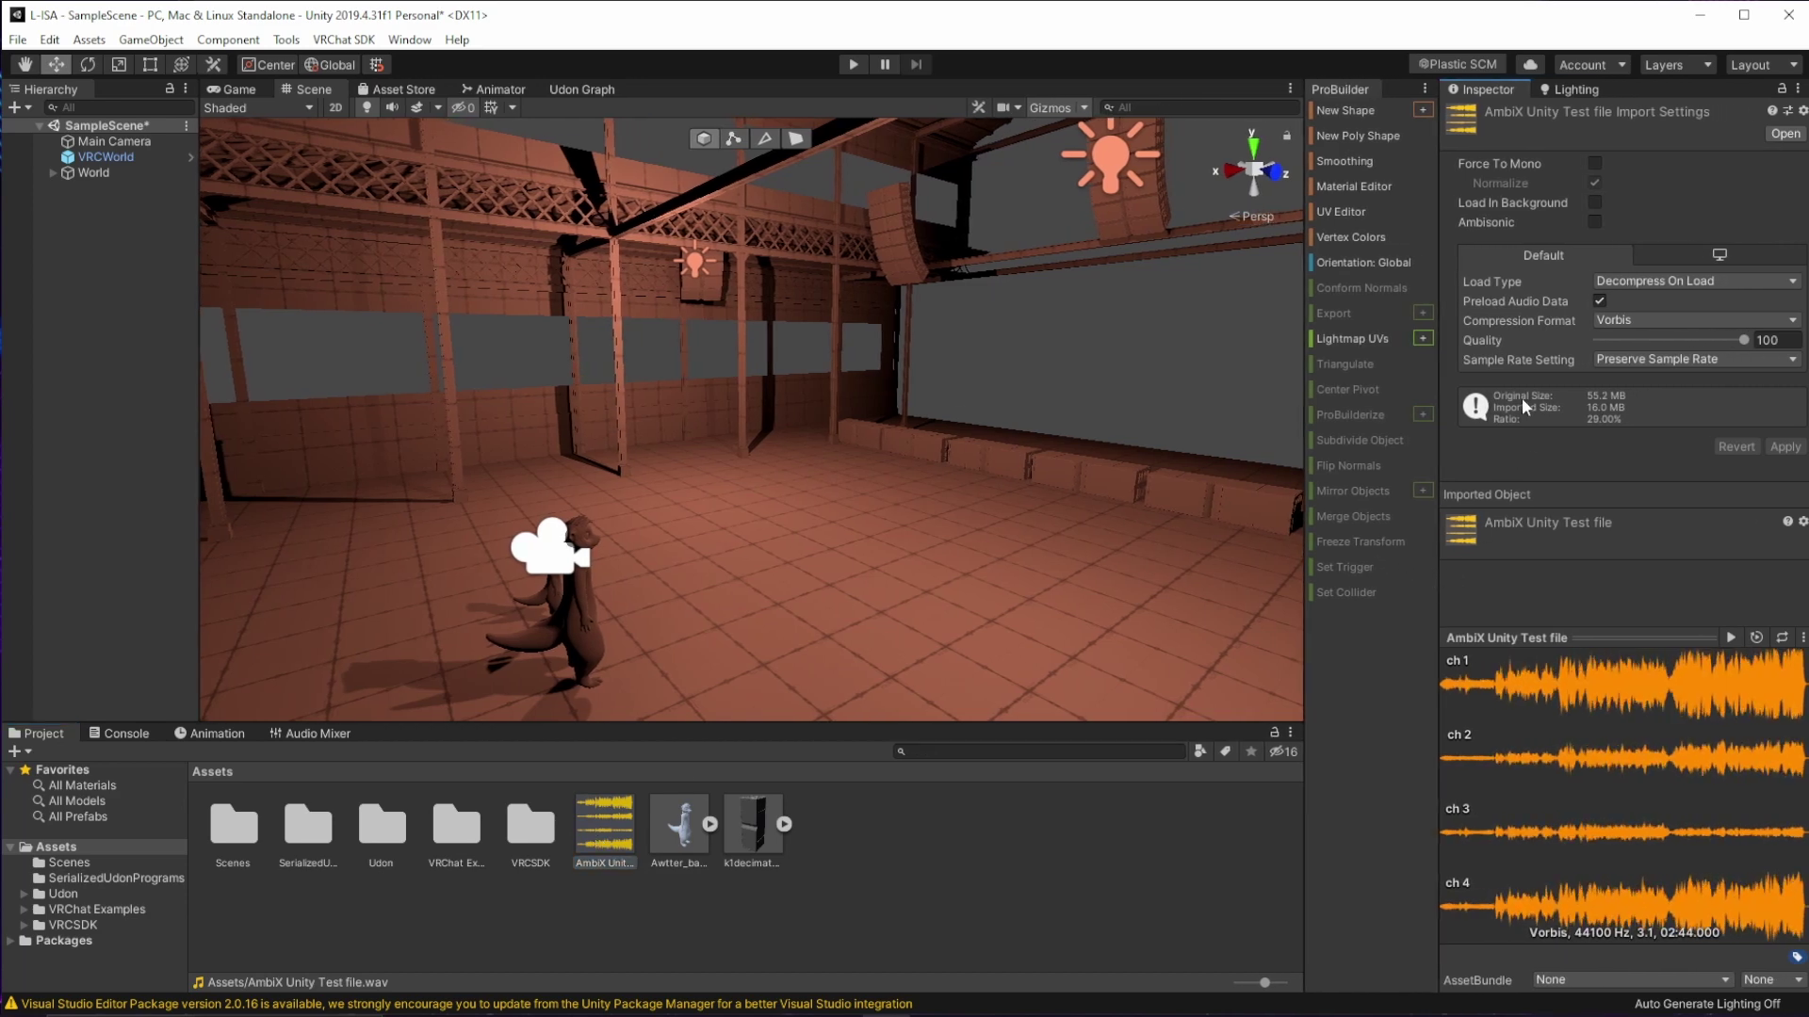
pyautogui.click(1594, 223)
pyautogui.click(1682, 273)
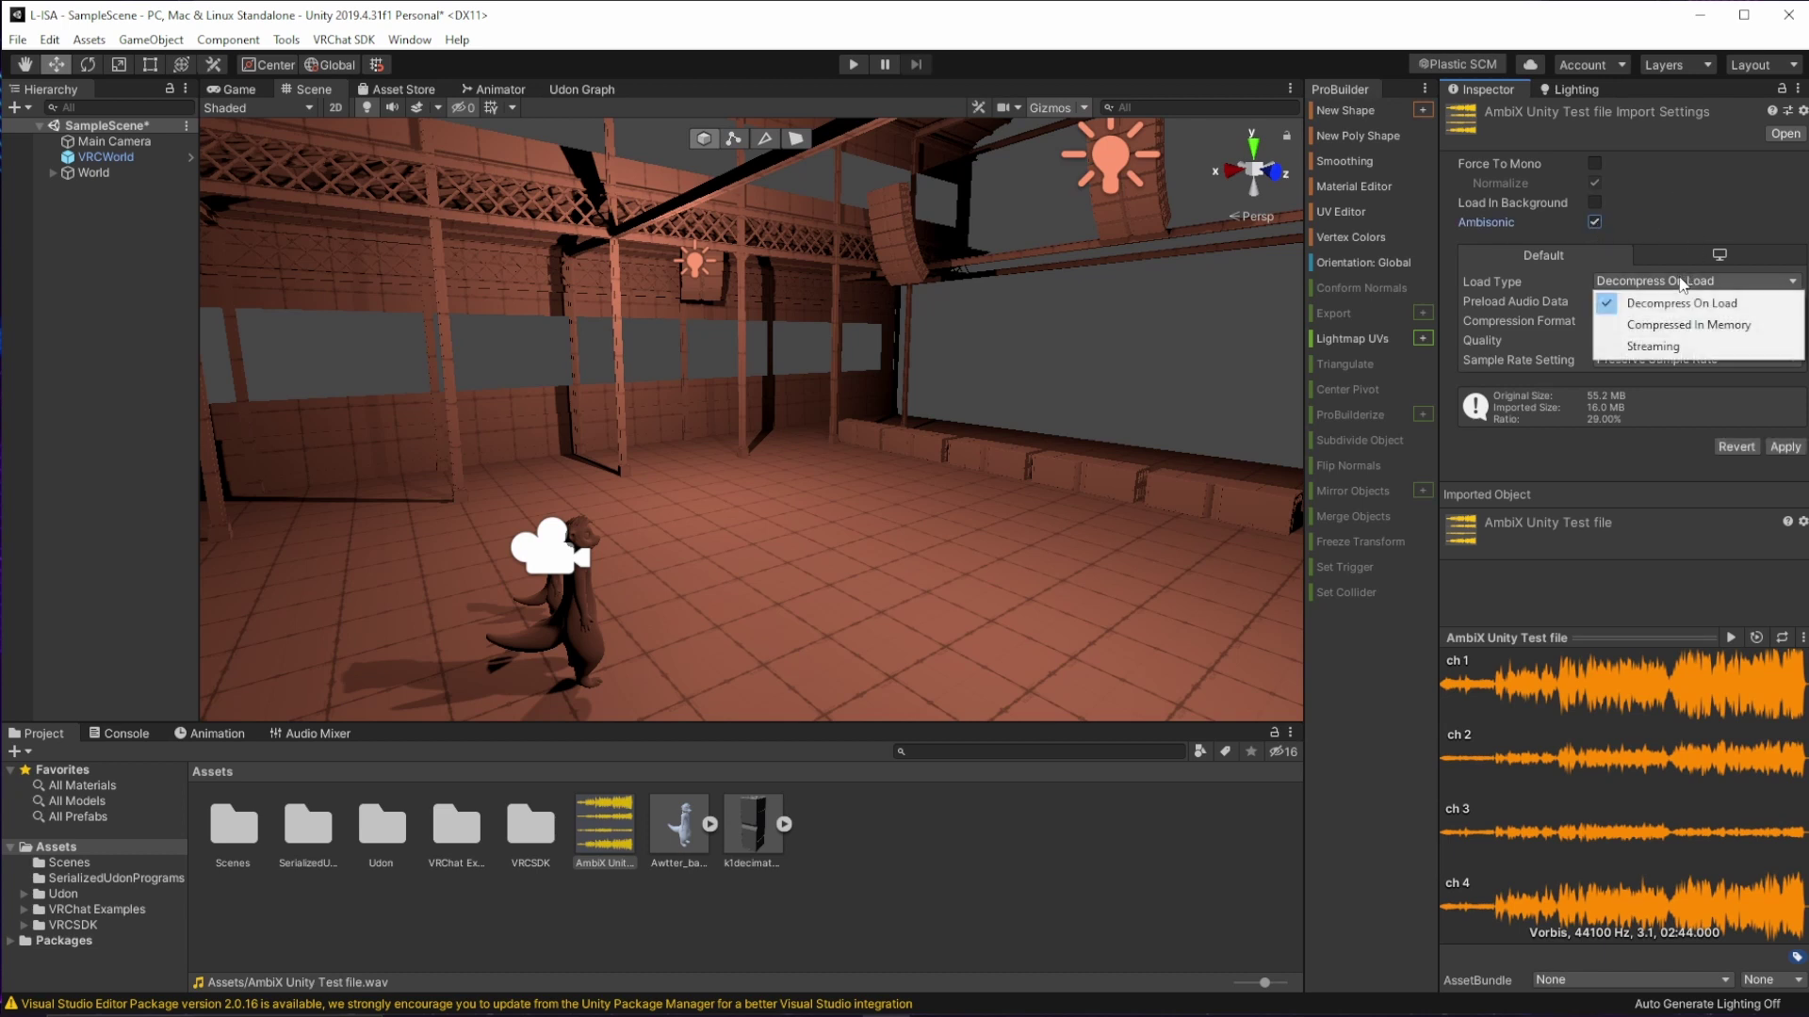
pyautogui.click(1658, 348)
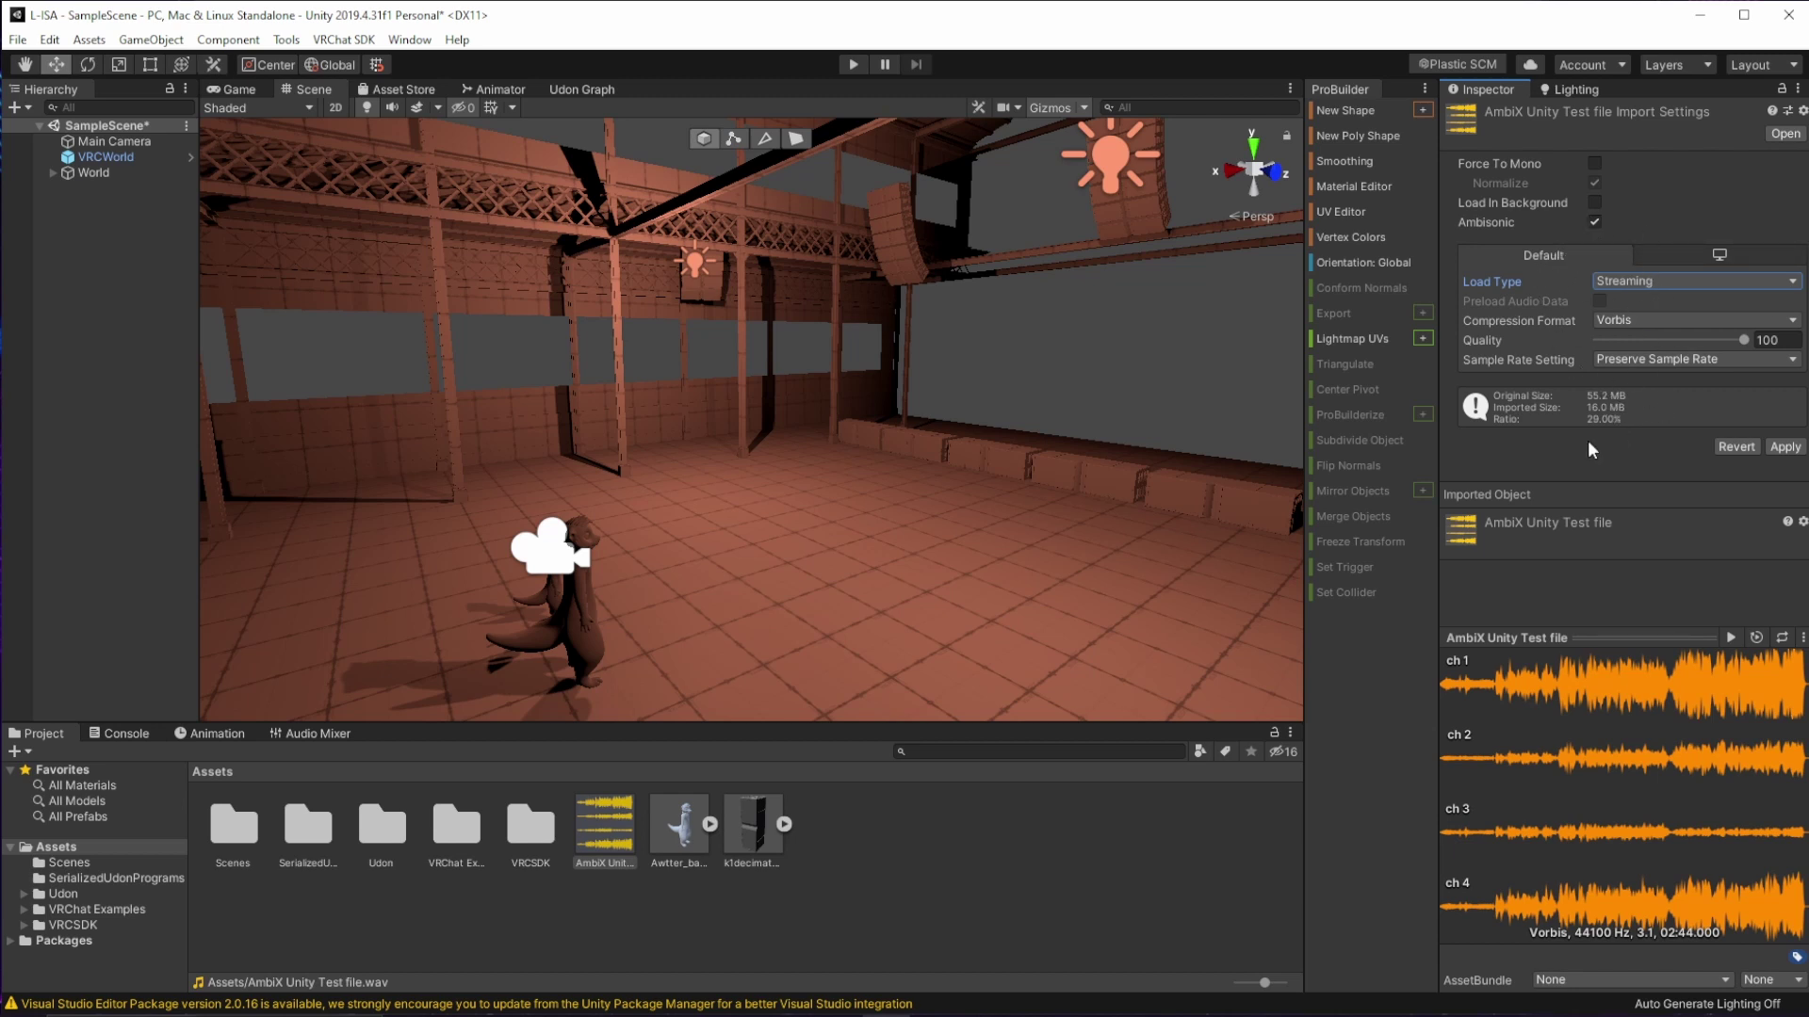
pyautogui.click(1783, 446)
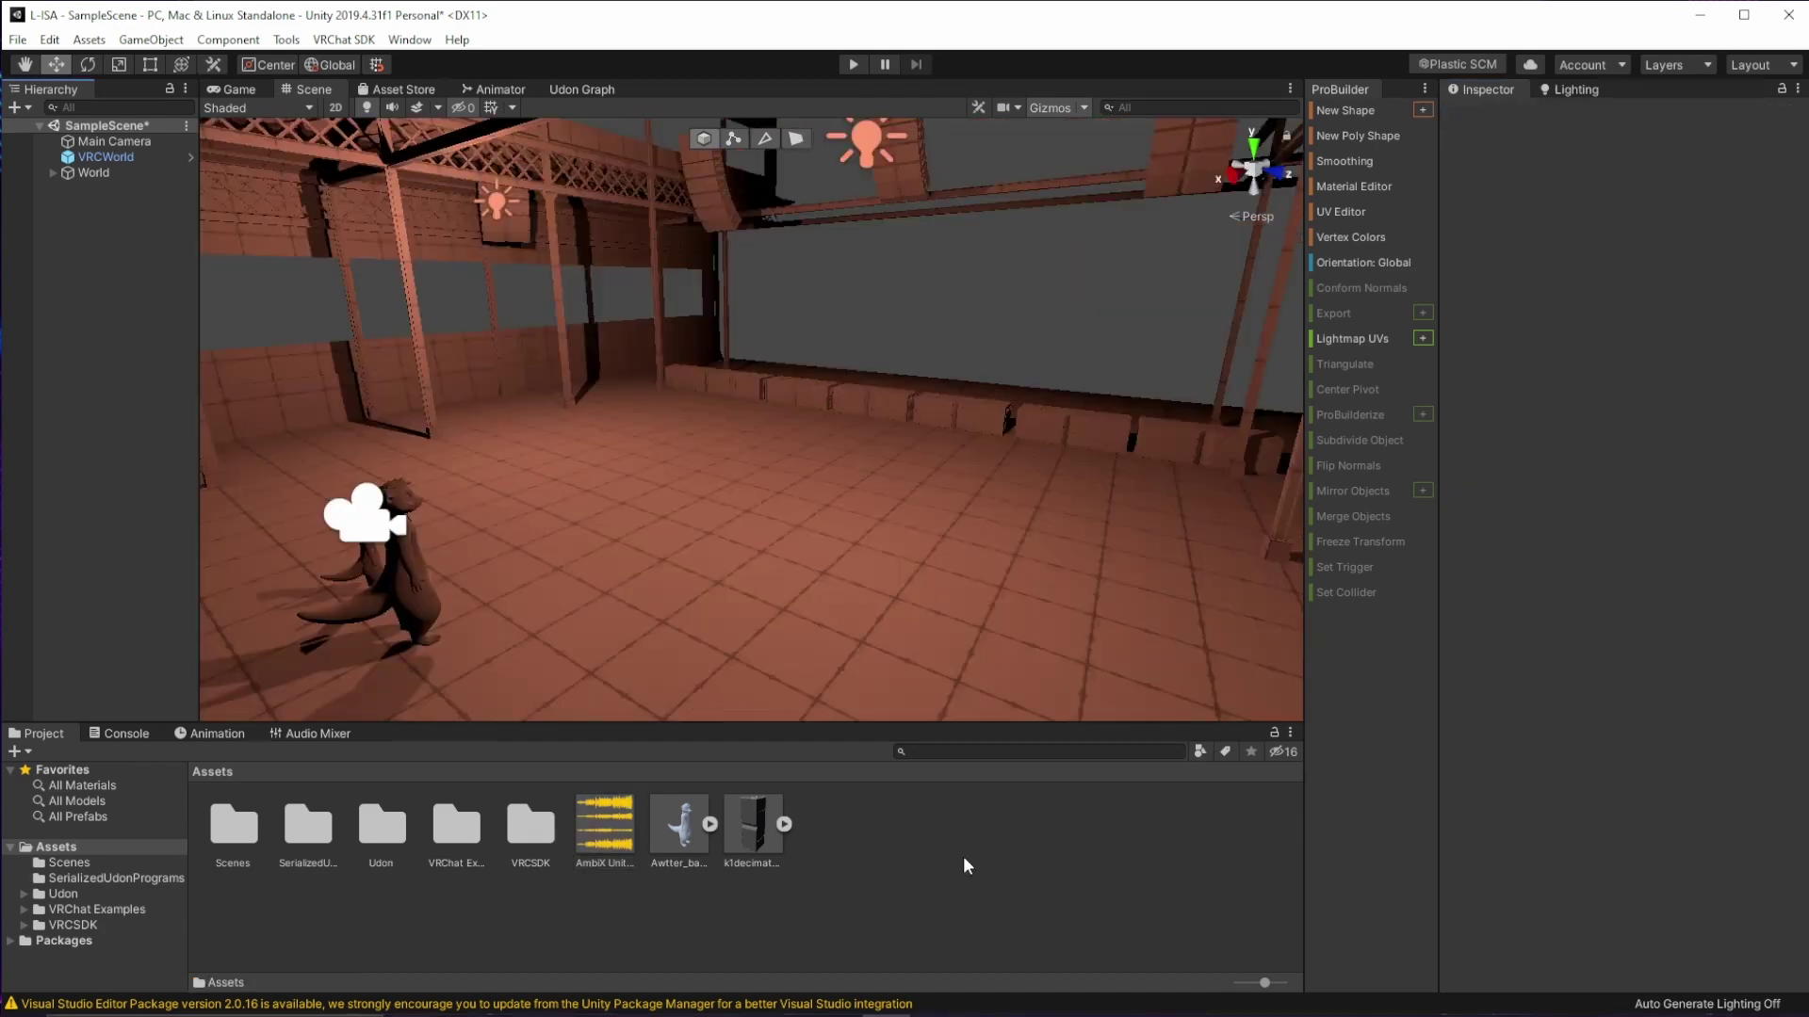
# - Create an Audio Source object from the Hierarchy and raise it above the floor
pyautogui.rightClick(67, 490)
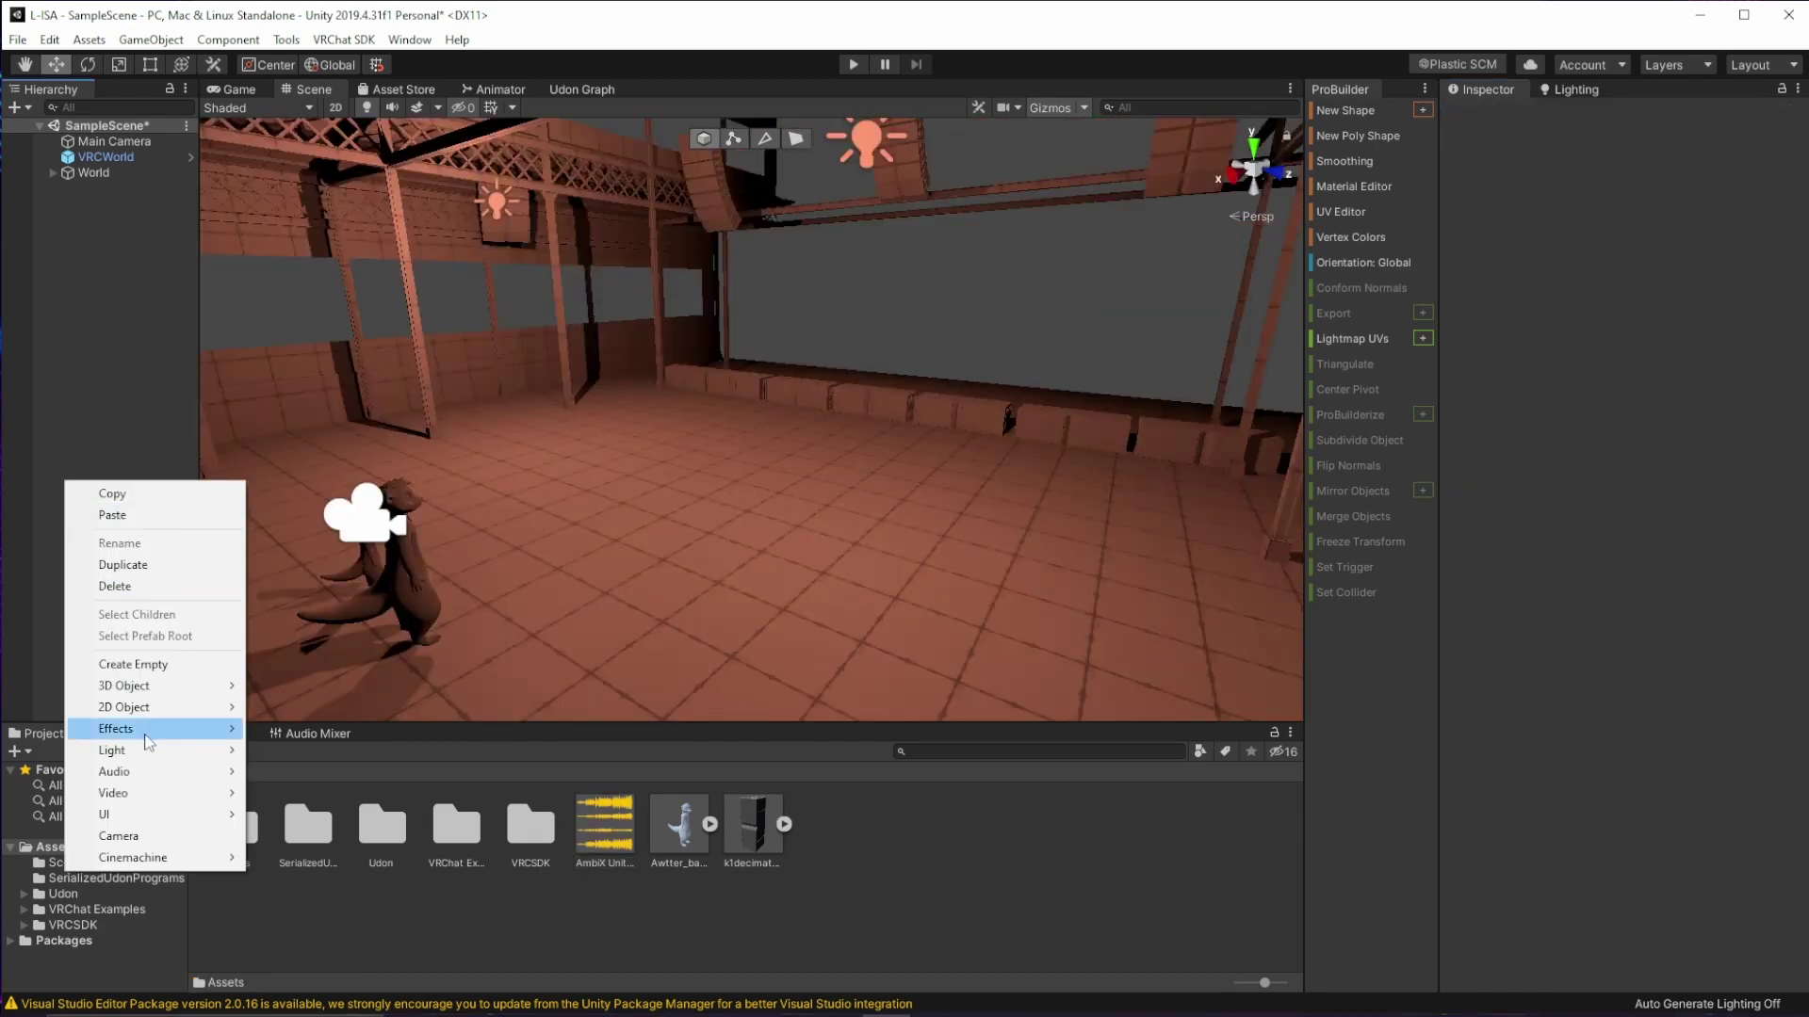
pyautogui.moveTo(151, 771)
pyautogui.click(273, 772)
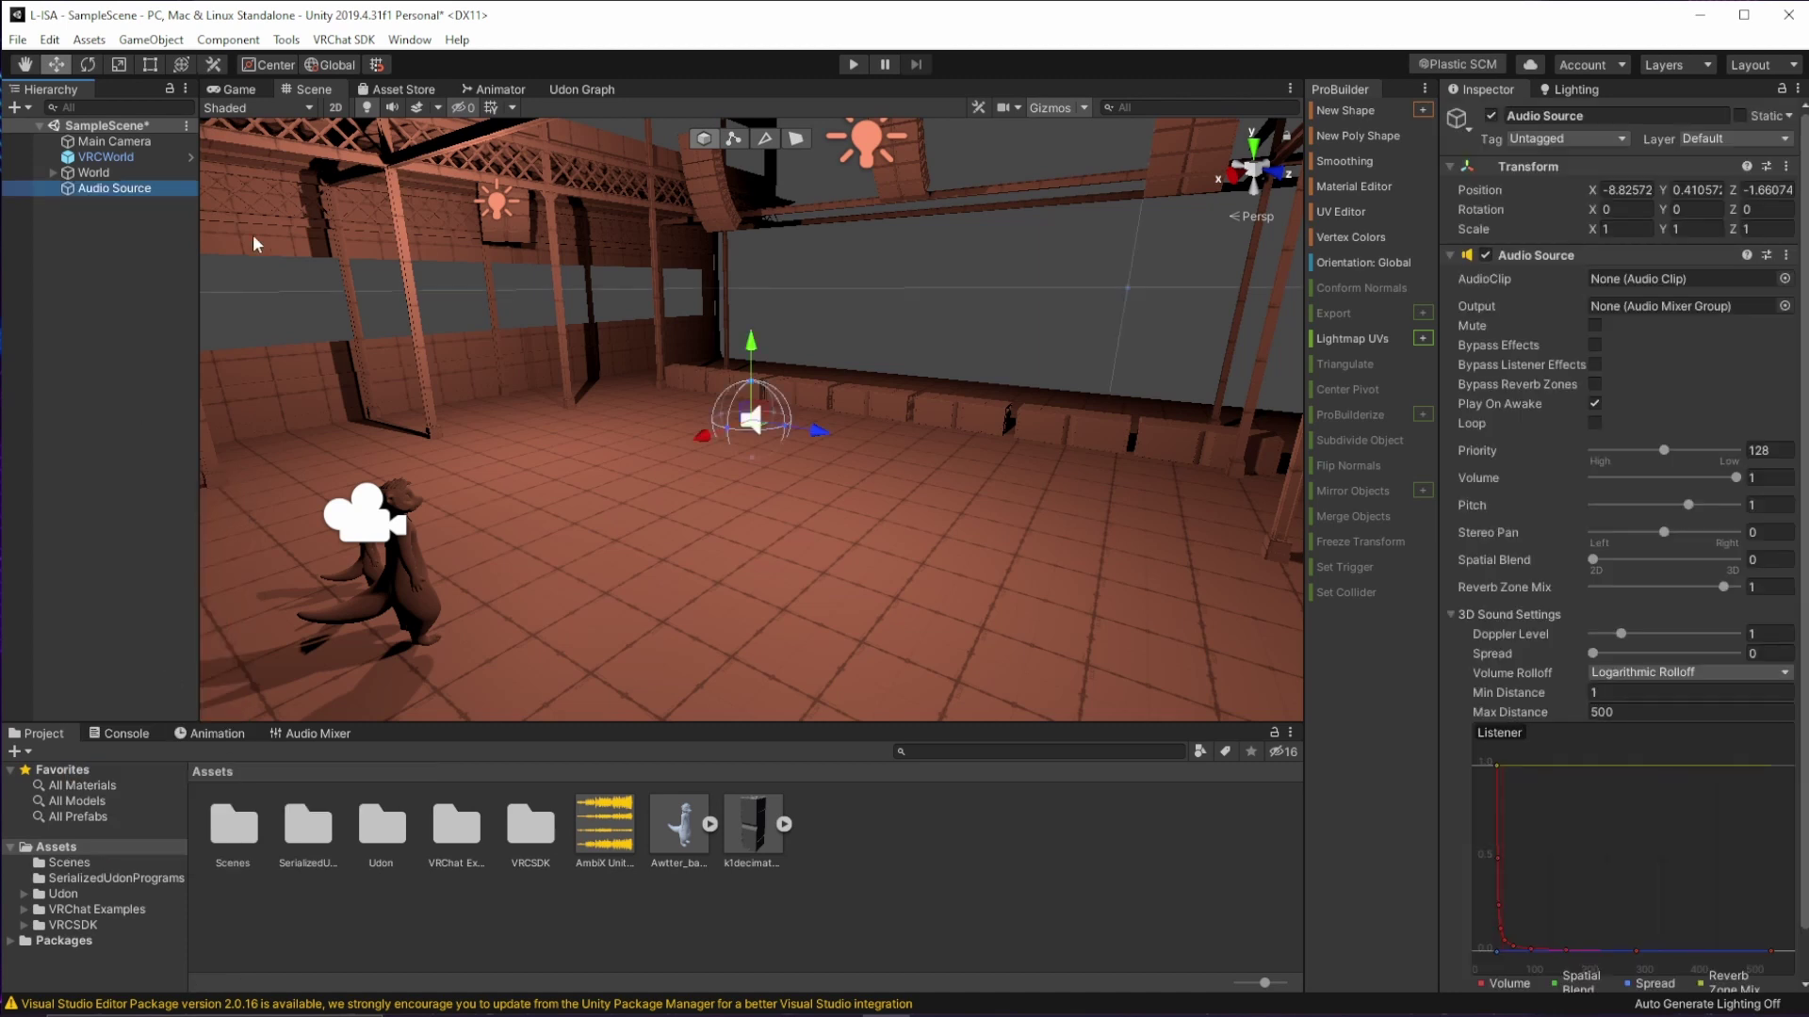
pyautogui.moveTo(747, 419)
pyautogui.mouseDown()
pyautogui.moveTo(901, 471)
pyautogui.moveTo(874, 462)
pyautogui.moveTo(765, 540)
pyautogui.moveTo(796, 499)
pyautogui.moveTo(760, 522)
pyautogui.moveTo(756, 400)
pyautogui.mouseUp()
# - Attach a VRC Spatial Audio Source component and expand its advanced options
pyautogui.scroll(-1, 1620, 659)
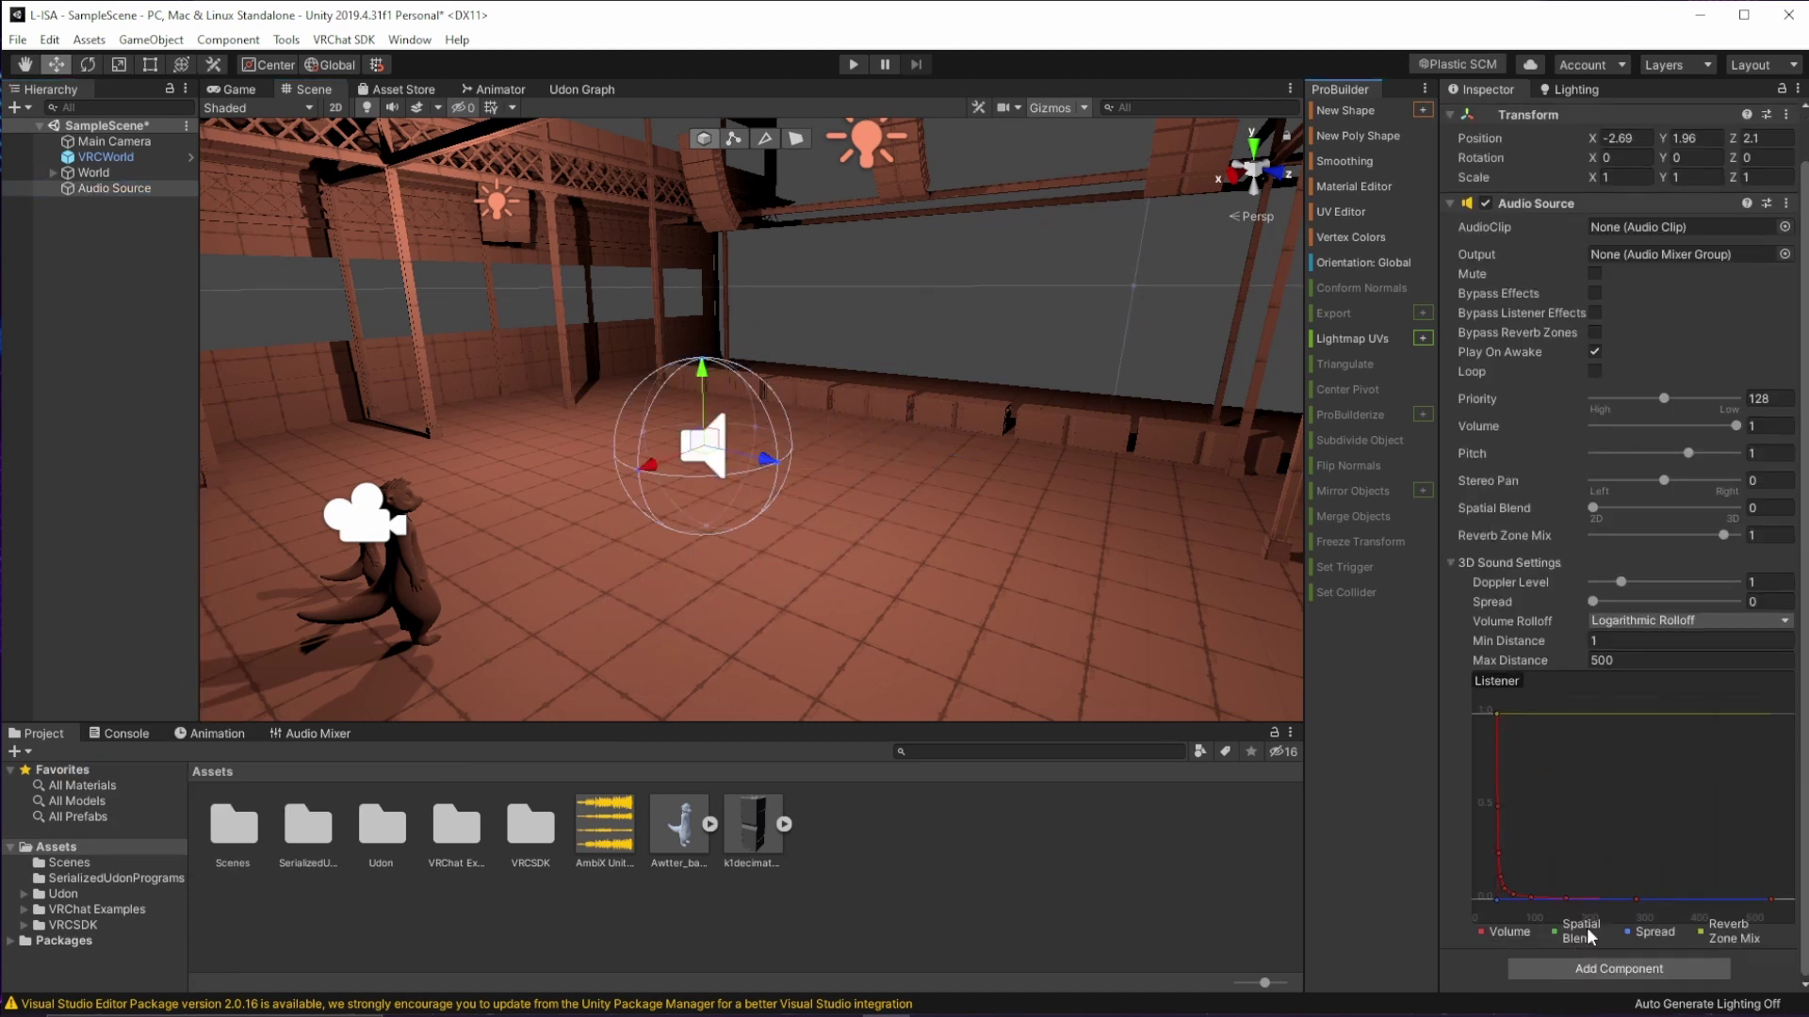
pyautogui.click(1607, 964)
pyautogui.write('vrc spa')
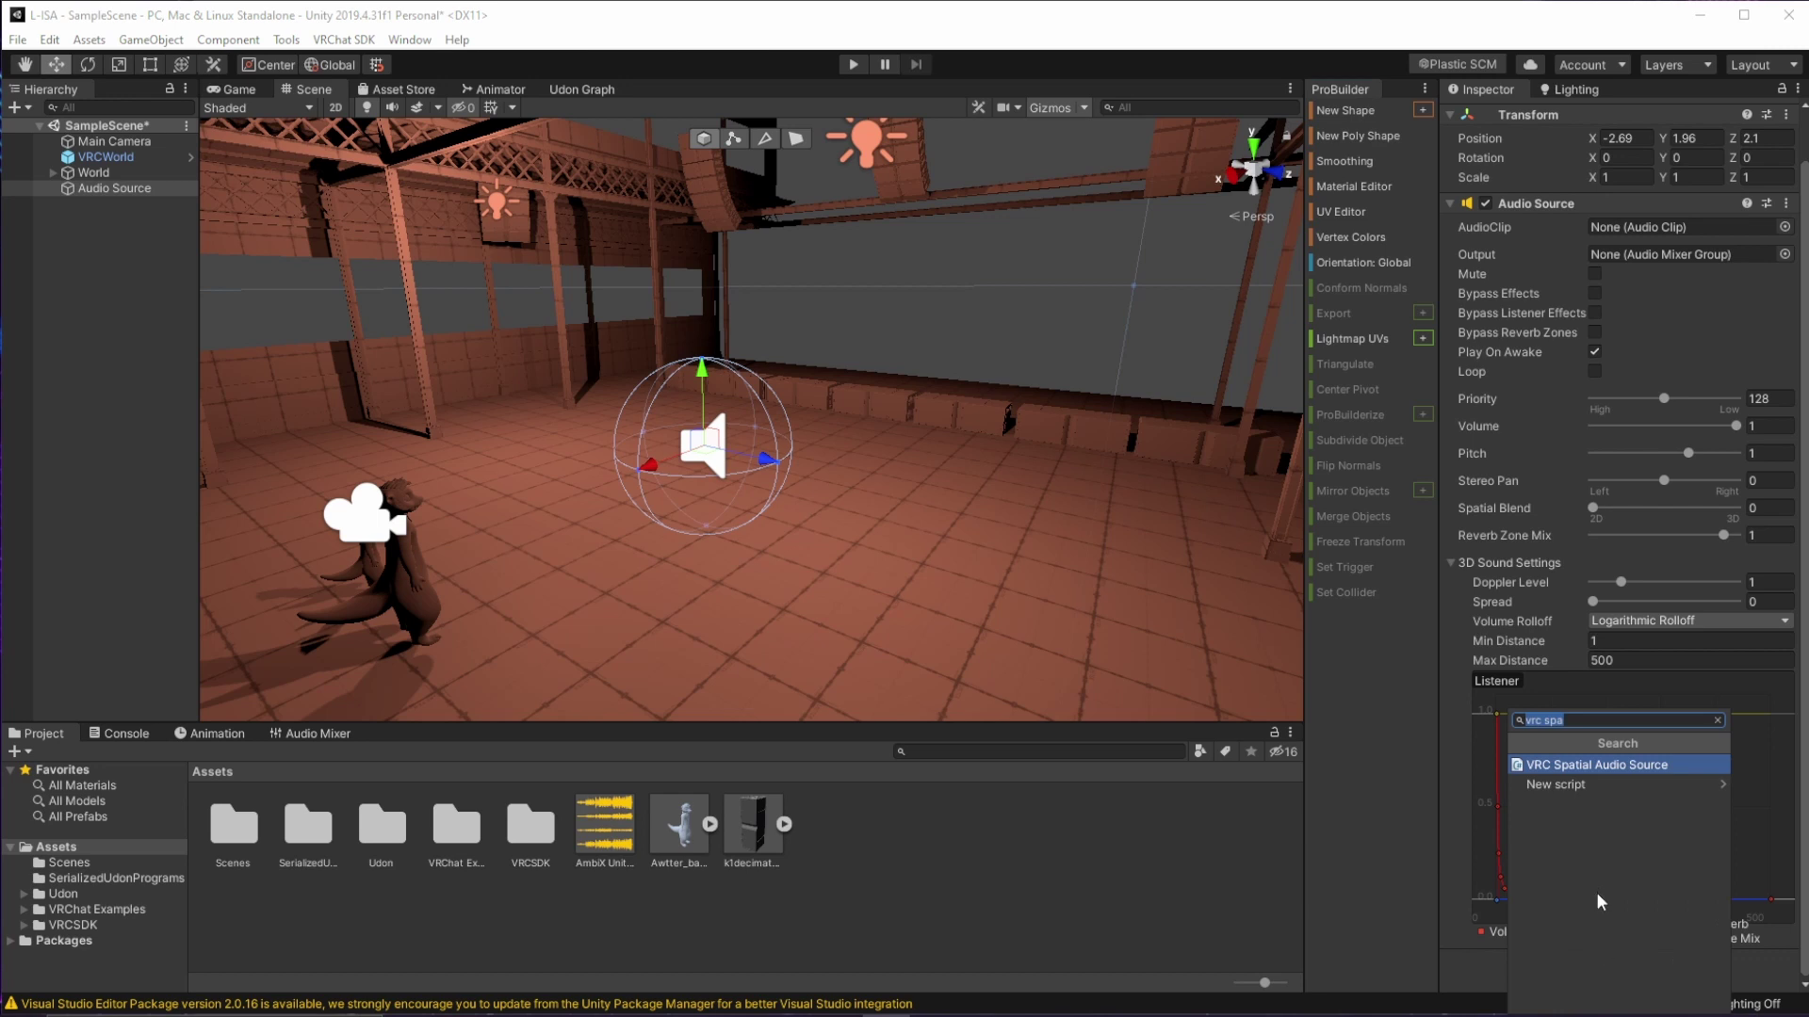
pyautogui.click(1579, 763)
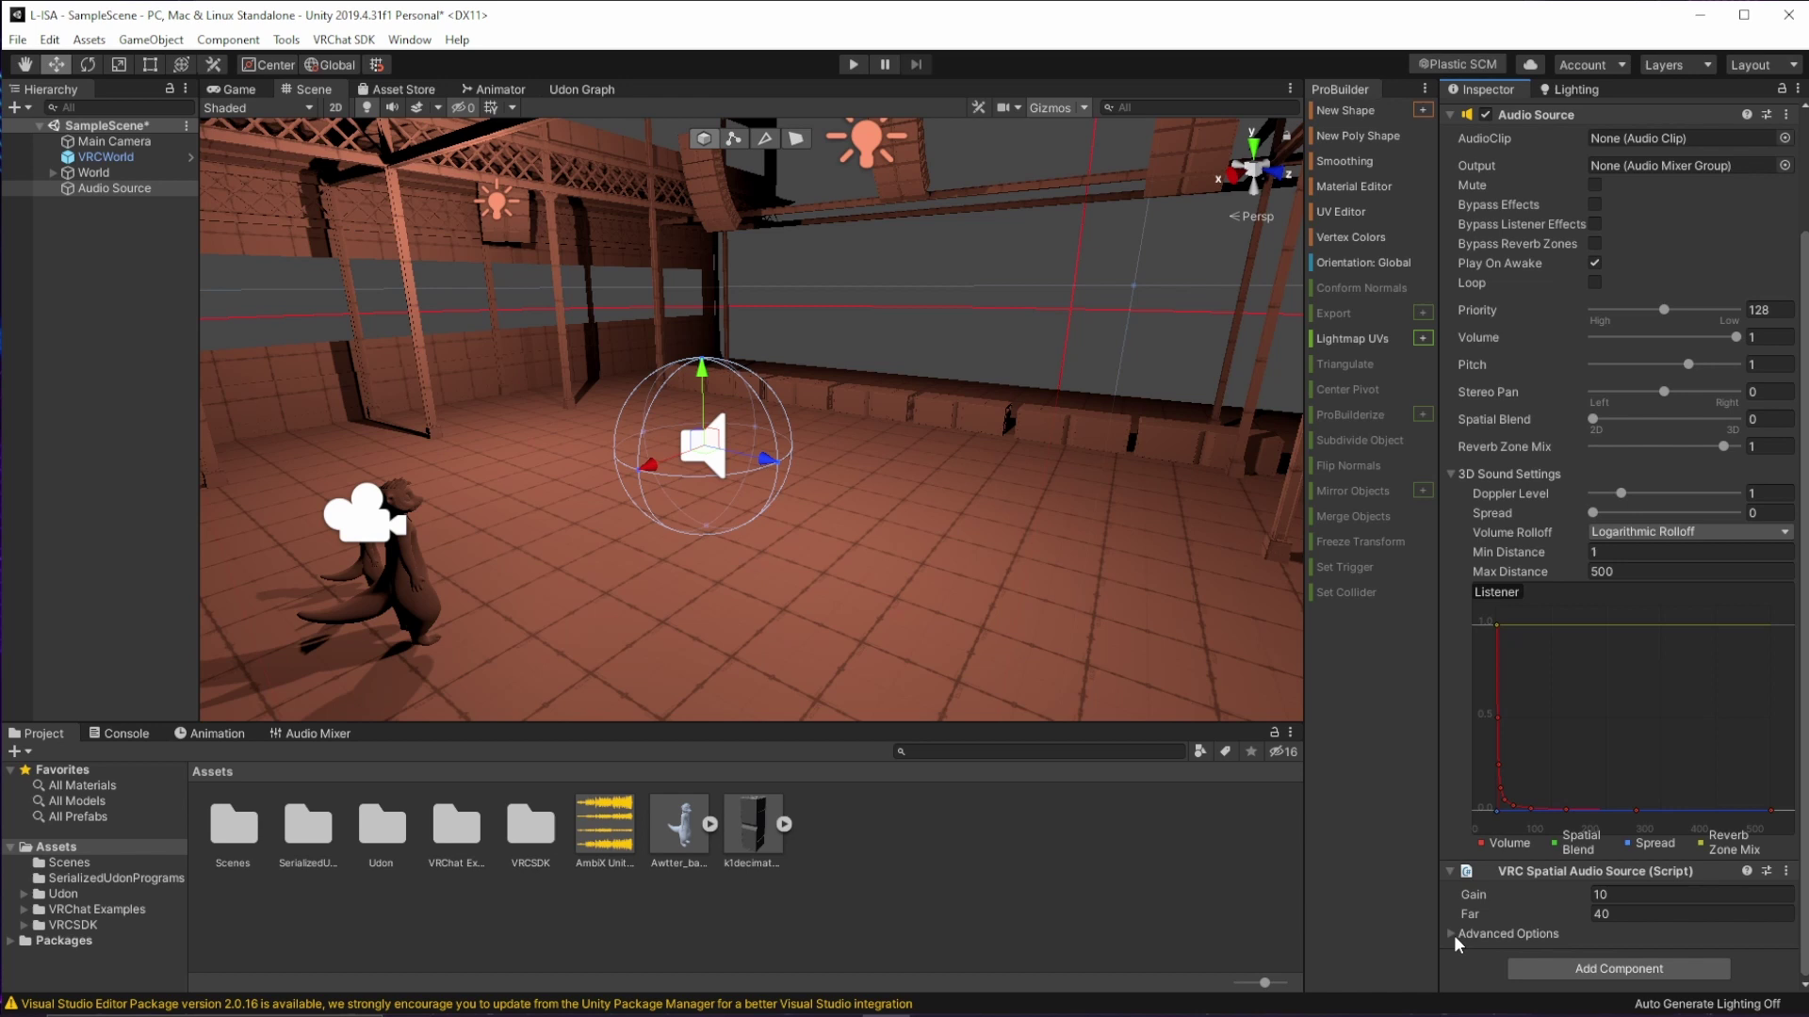
pyautogui.click(1454, 935)
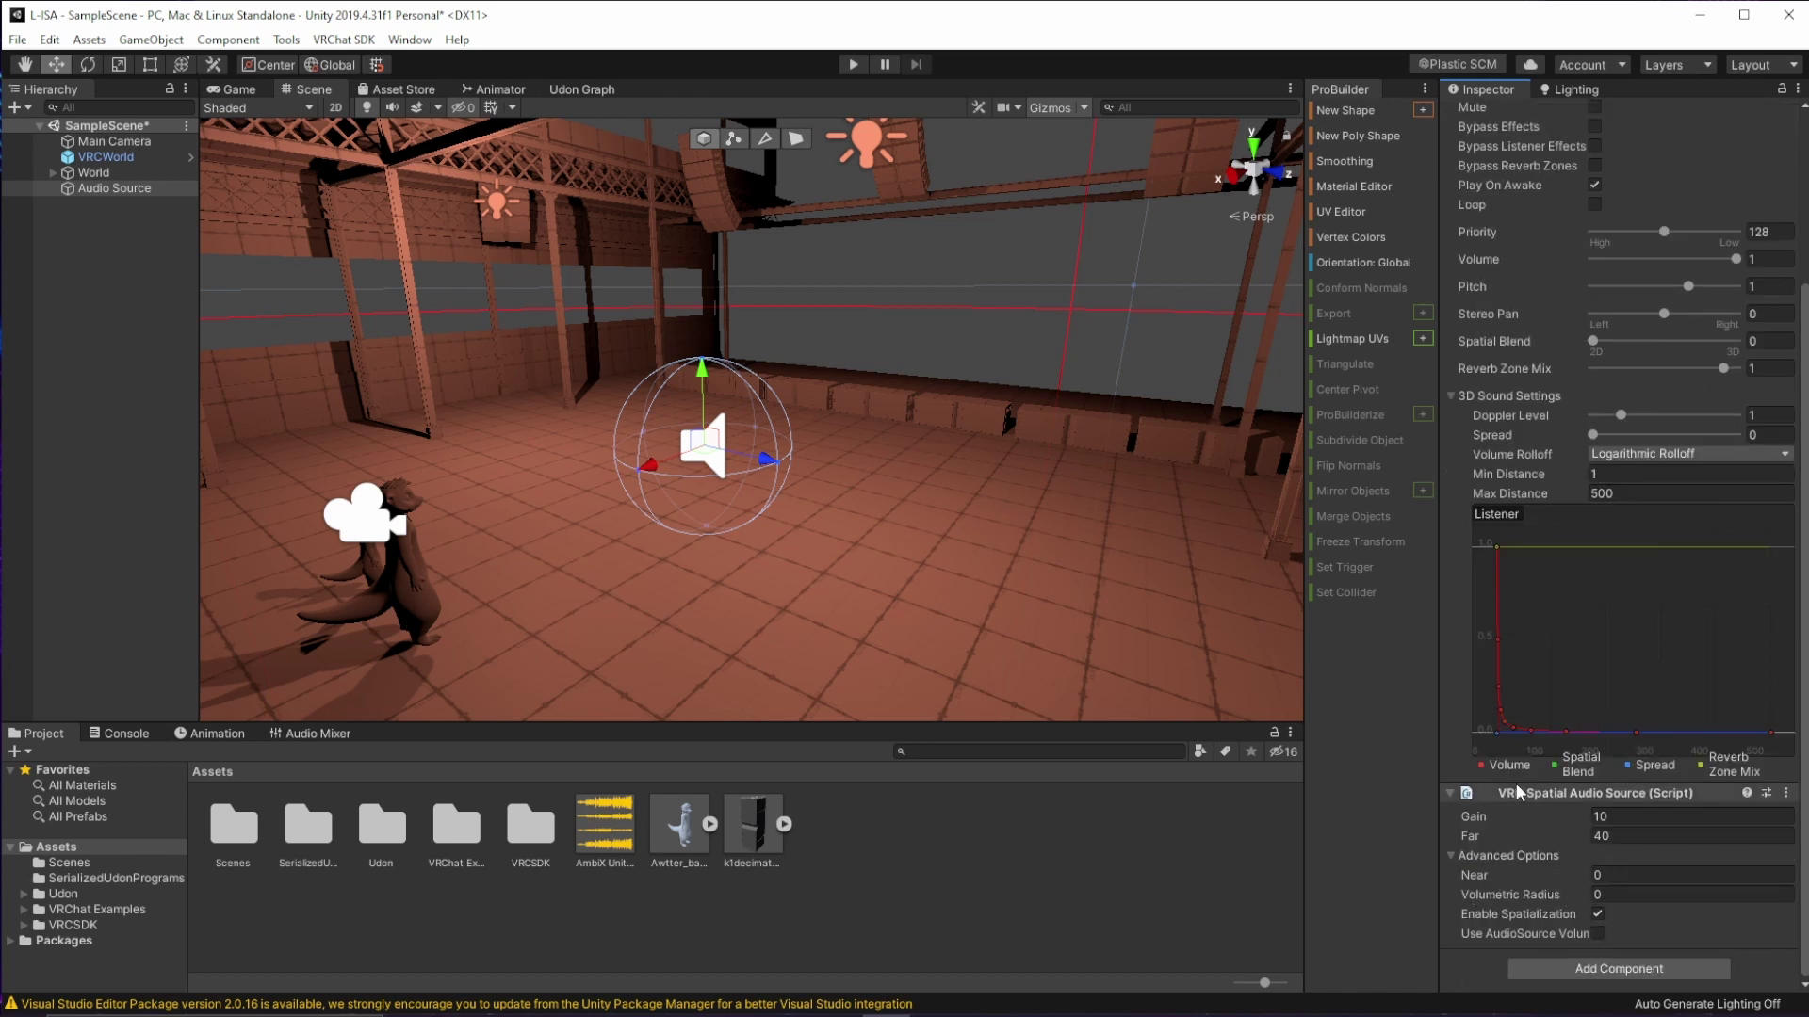
# - Untick Enable Spatialization and move the Audio Source further along its Z axis
pyautogui.click(1597, 914)
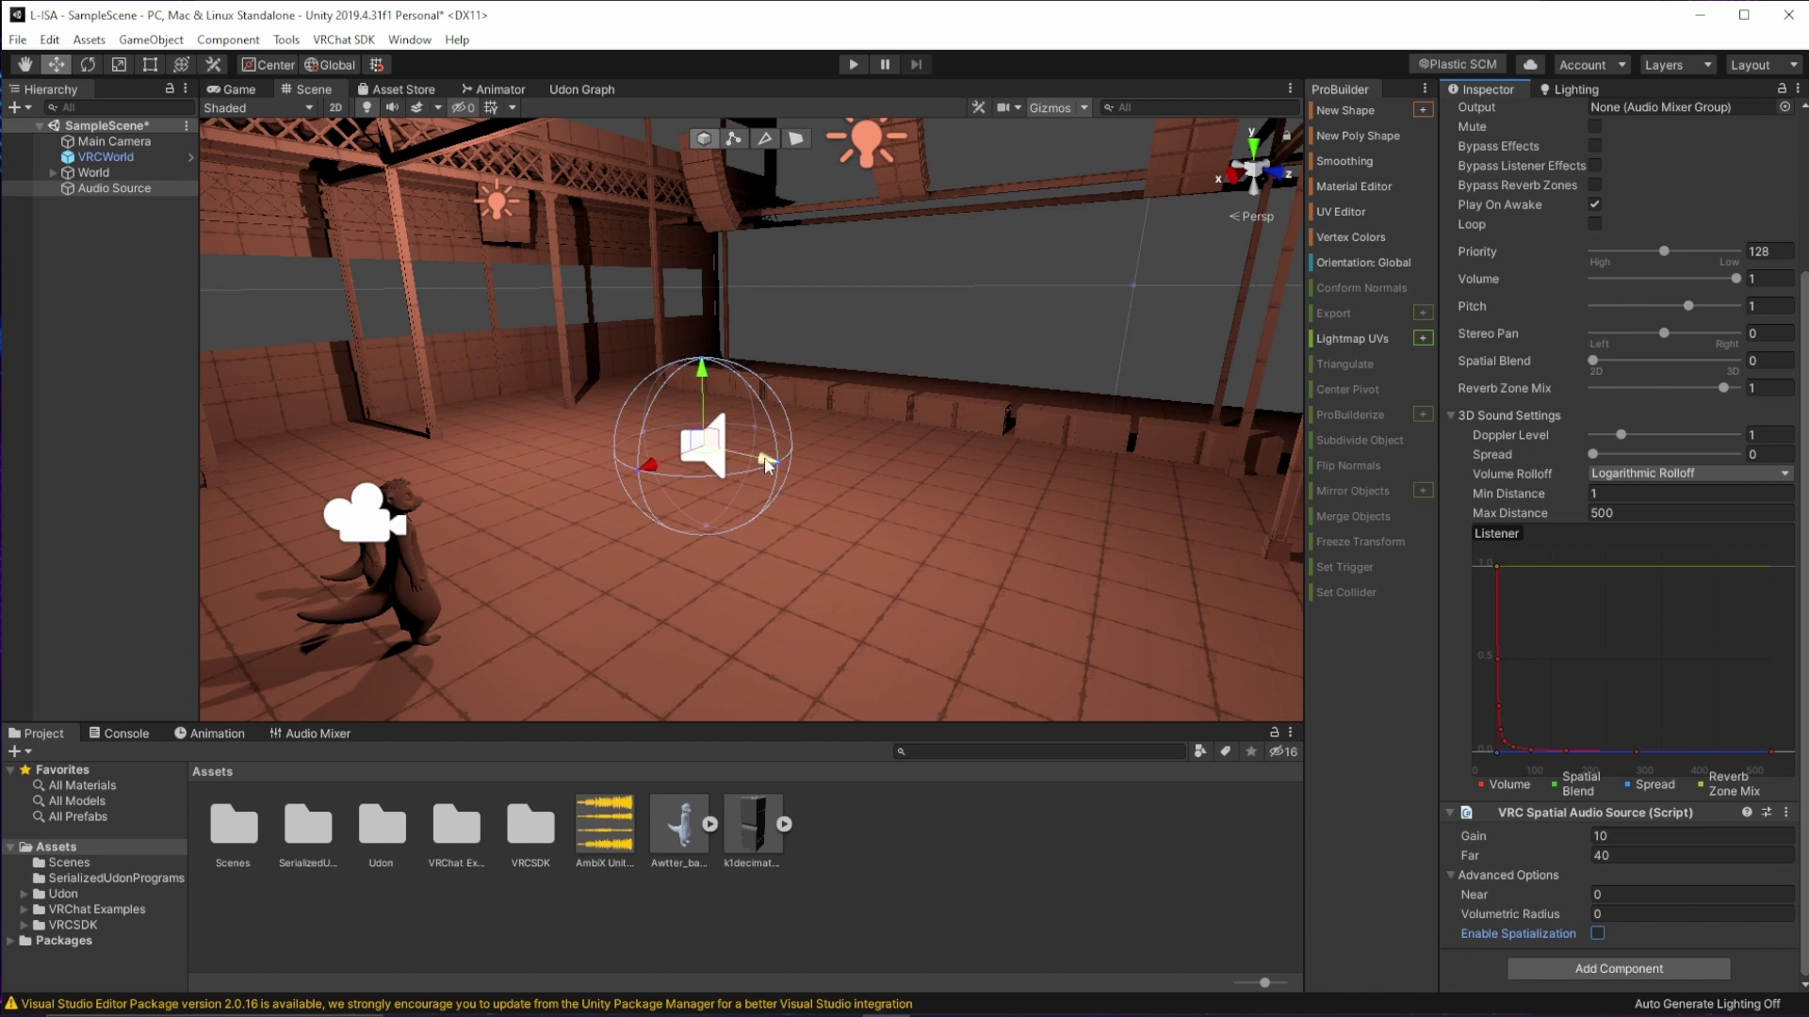
pyautogui.moveTo(764, 460); pyautogui.dragTo(869, 496)
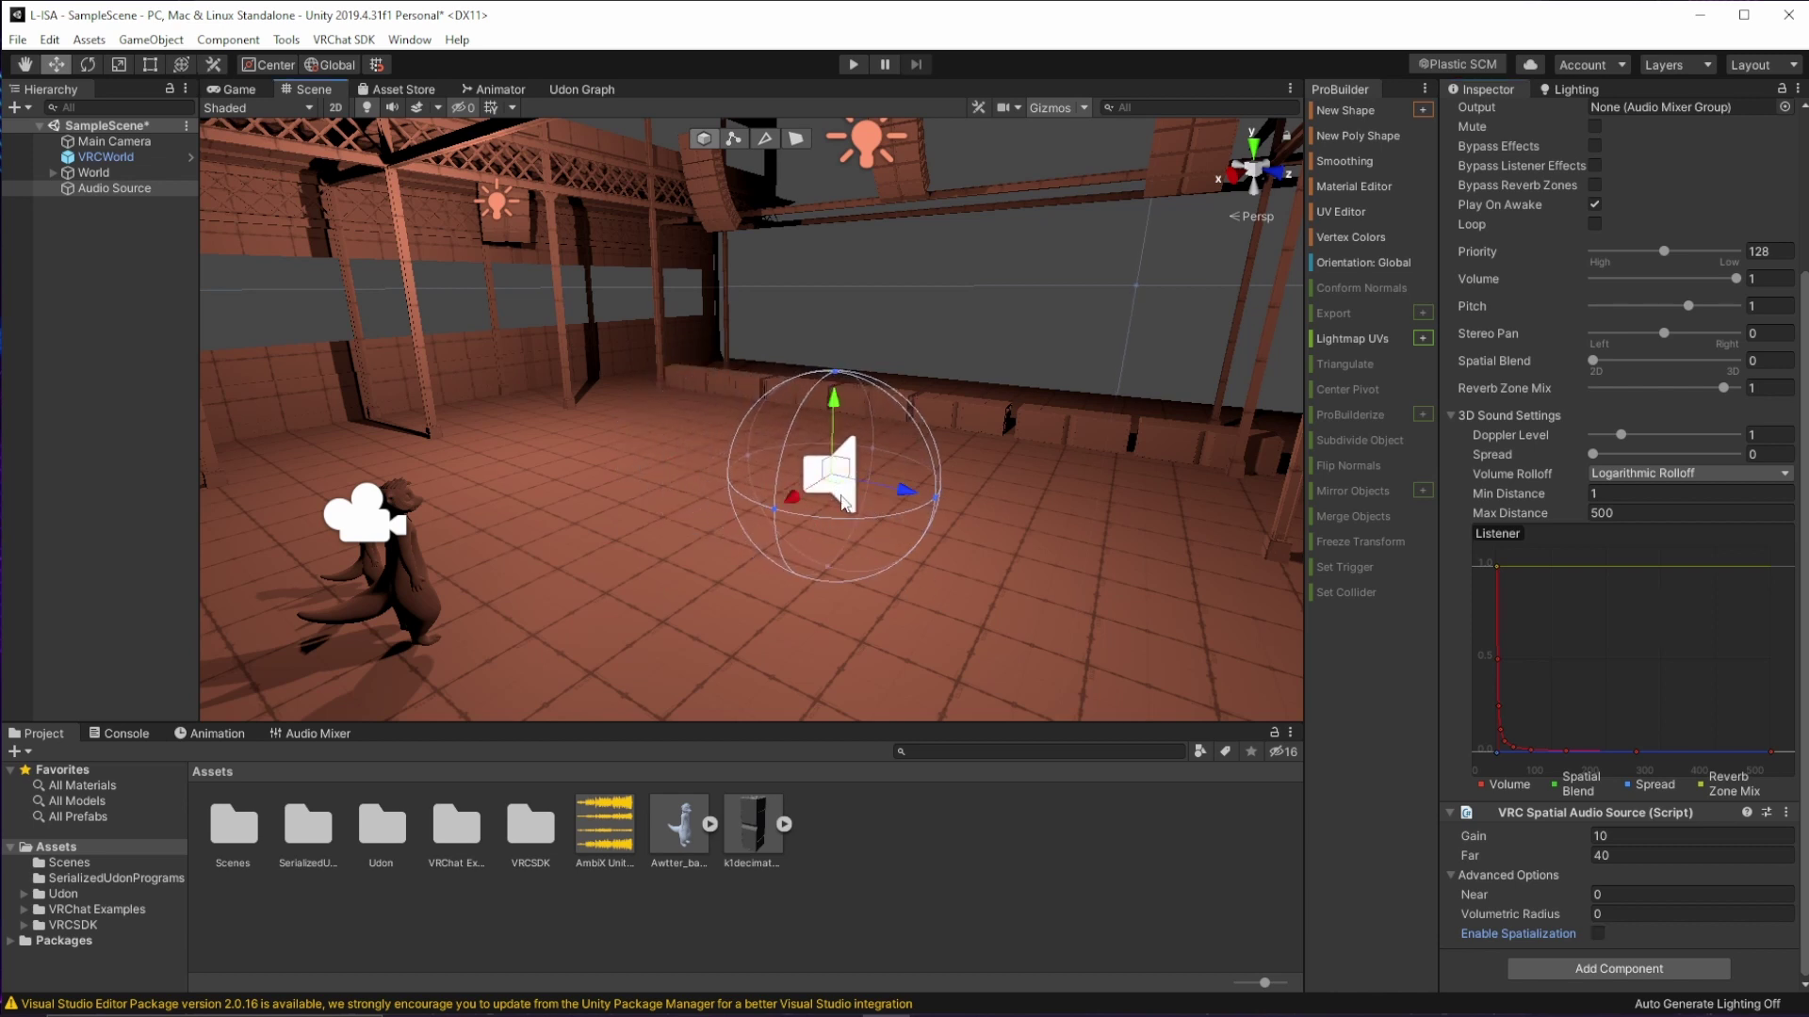
pyautogui.moveTo(896, 490)
pyautogui.mouseDown()
pyautogui.moveTo(872, 488)
pyautogui.moveTo(900, 488)
pyautogui.mouseUp()
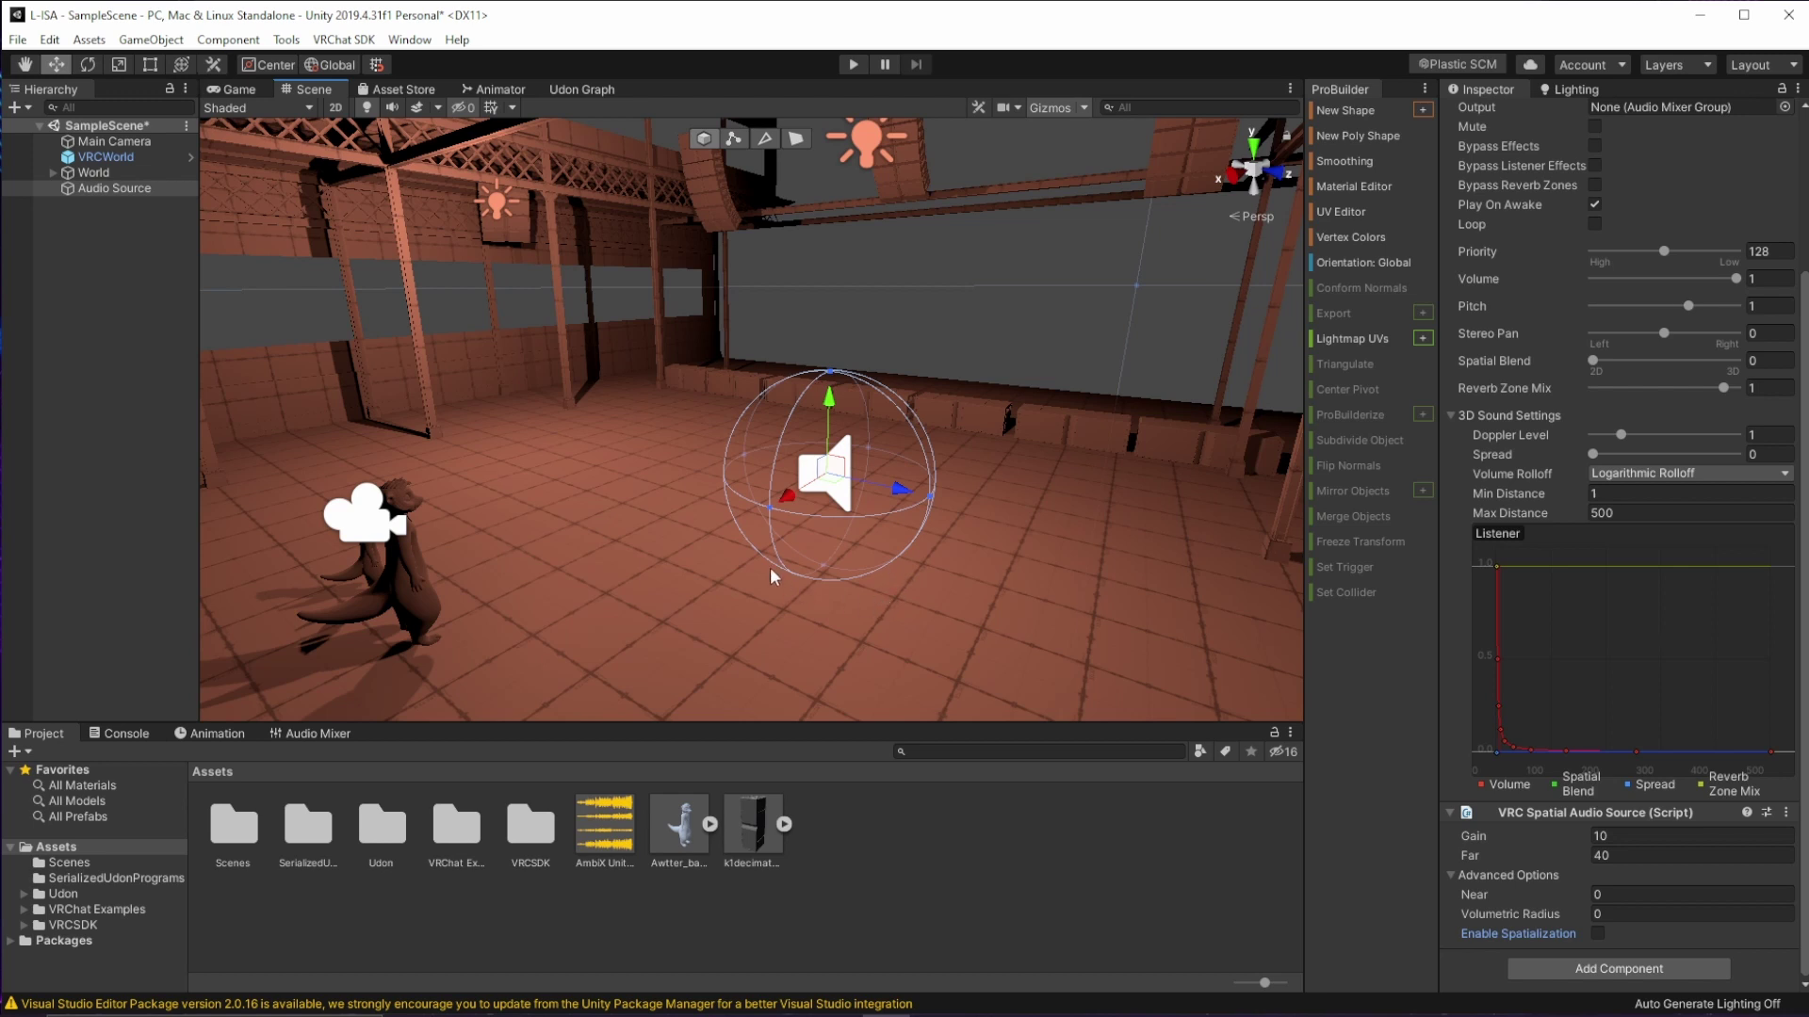
# - Assign AmbiX Unity Test file to the Audio Source's AudioClip field
pyautogui.scroll(5, 1556, 439)
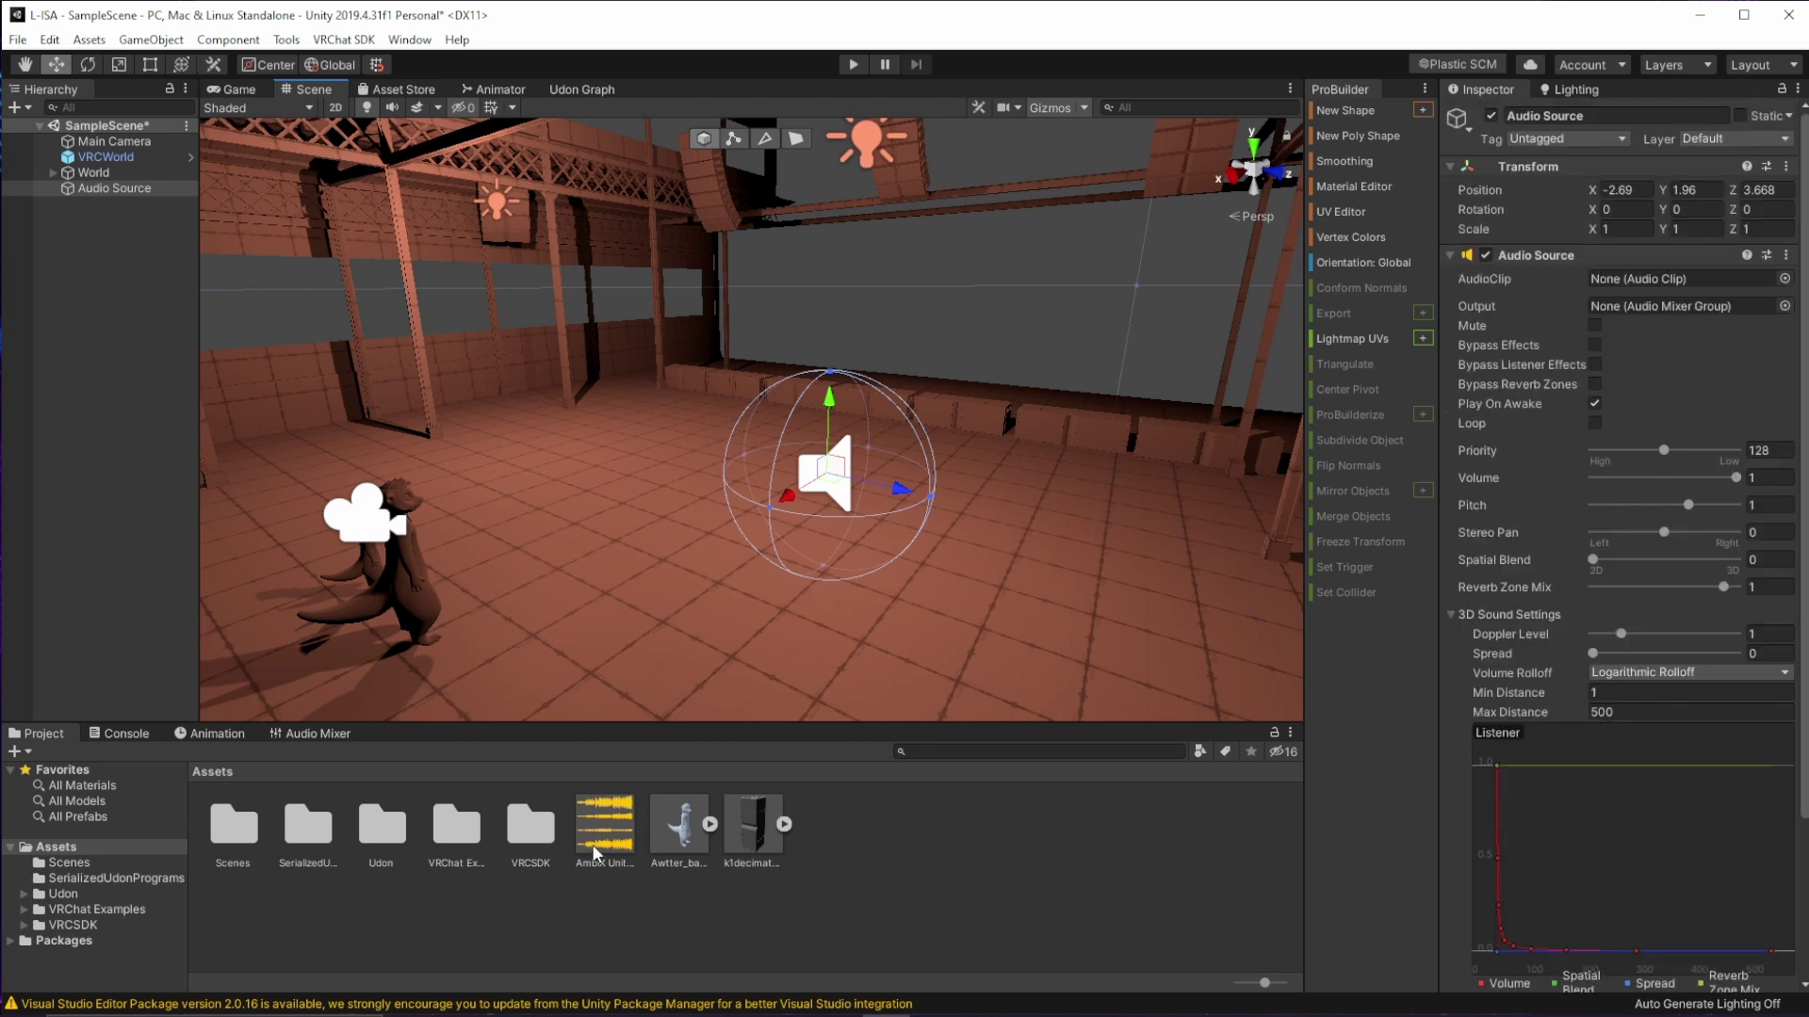
pyautogui.moveTo(594, 854); pyautogui.dragTo(1298, 581)
pyautogui.moveTo(1626, 342); pyautogui.dragTo(1619, 284)
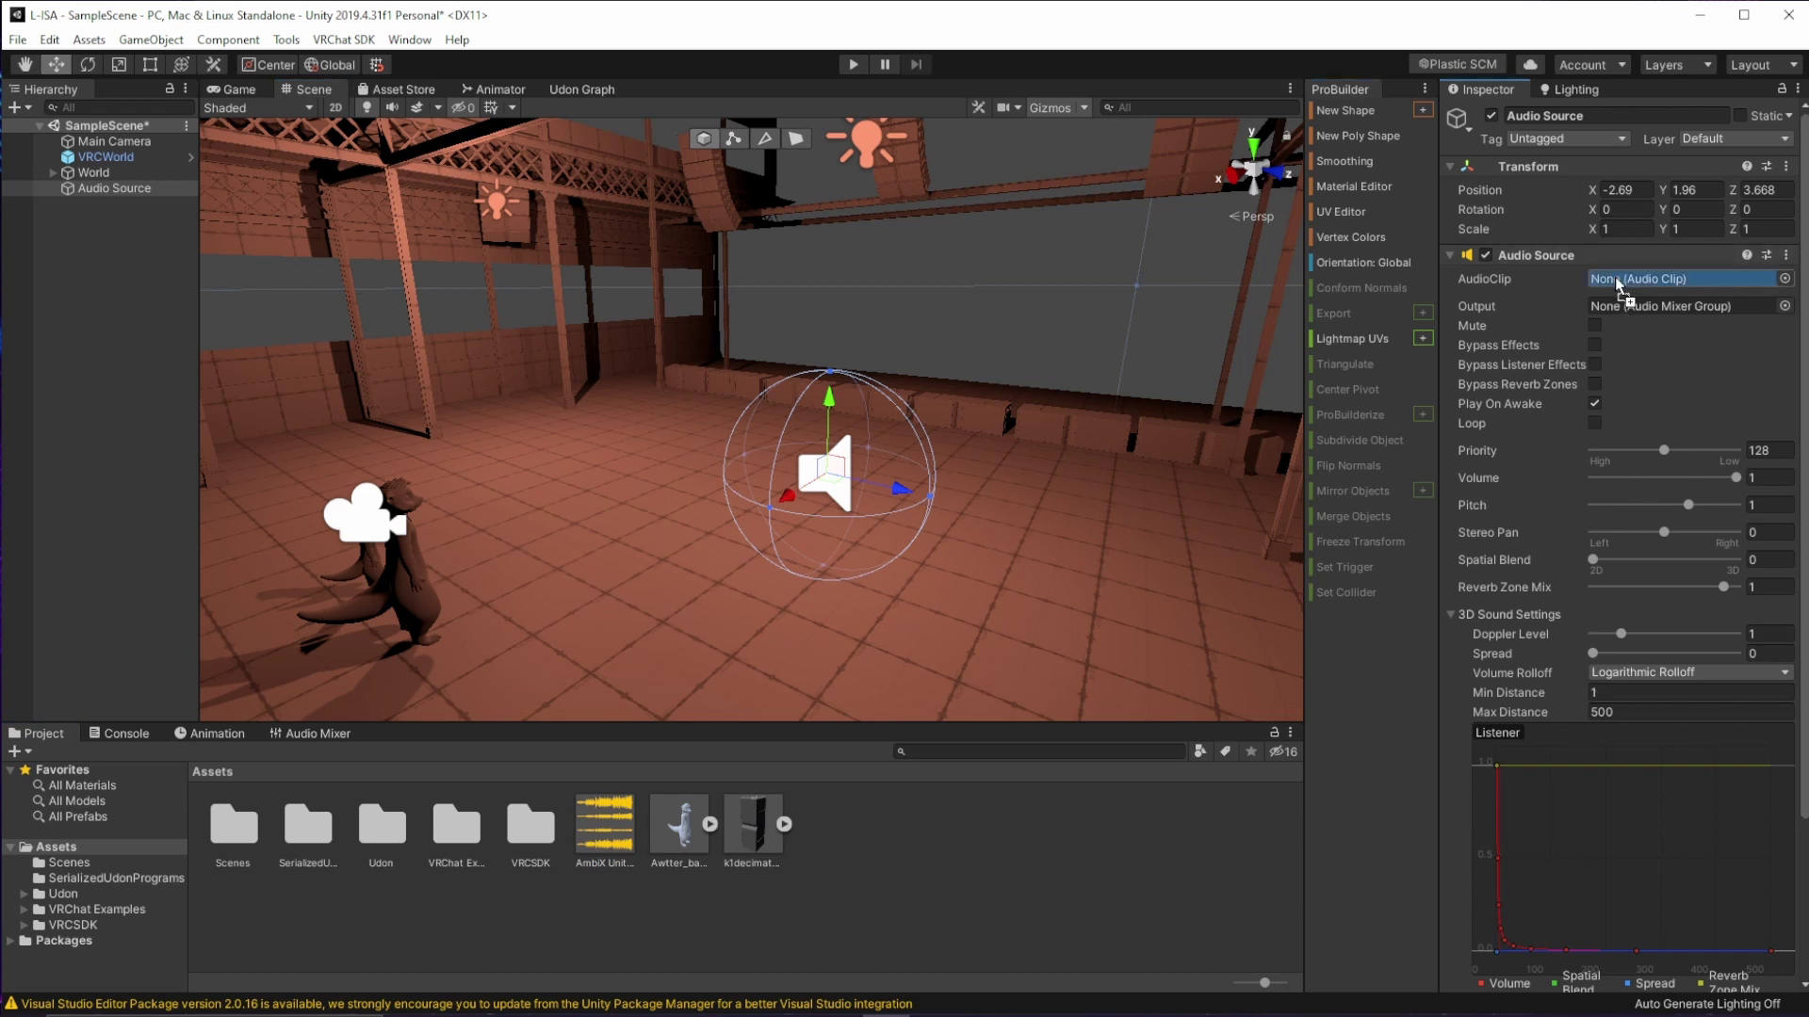